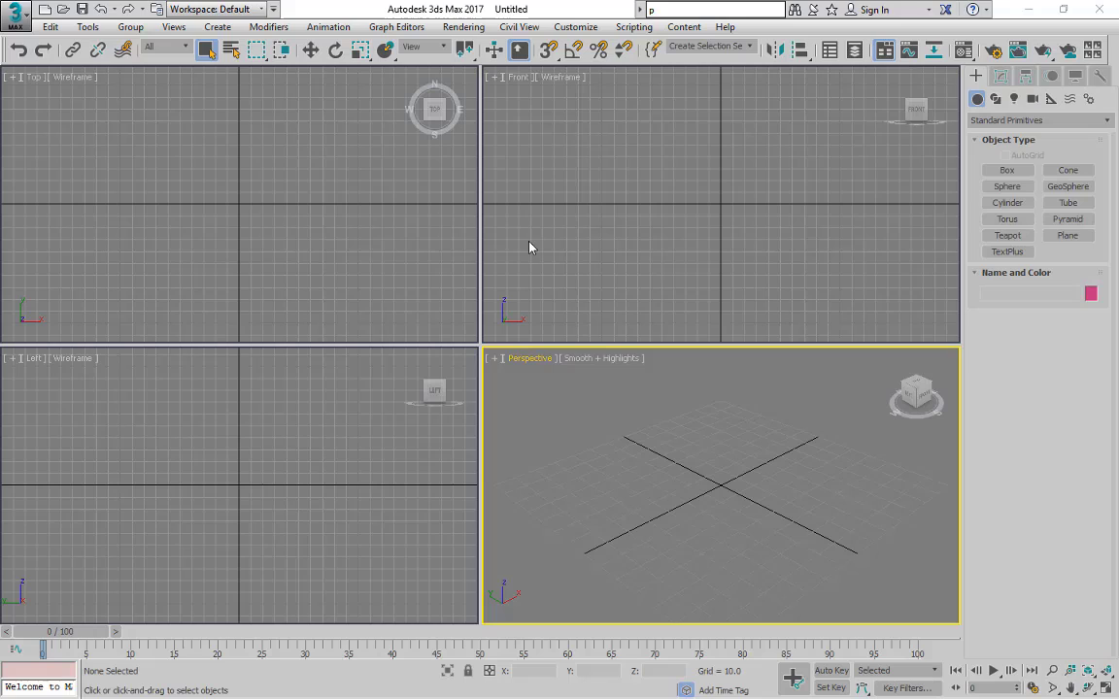
Activate the Front viewport, then open and close its point-of-view menu without changes.
{"action": "left_click", "coordinate": [520, 97]}
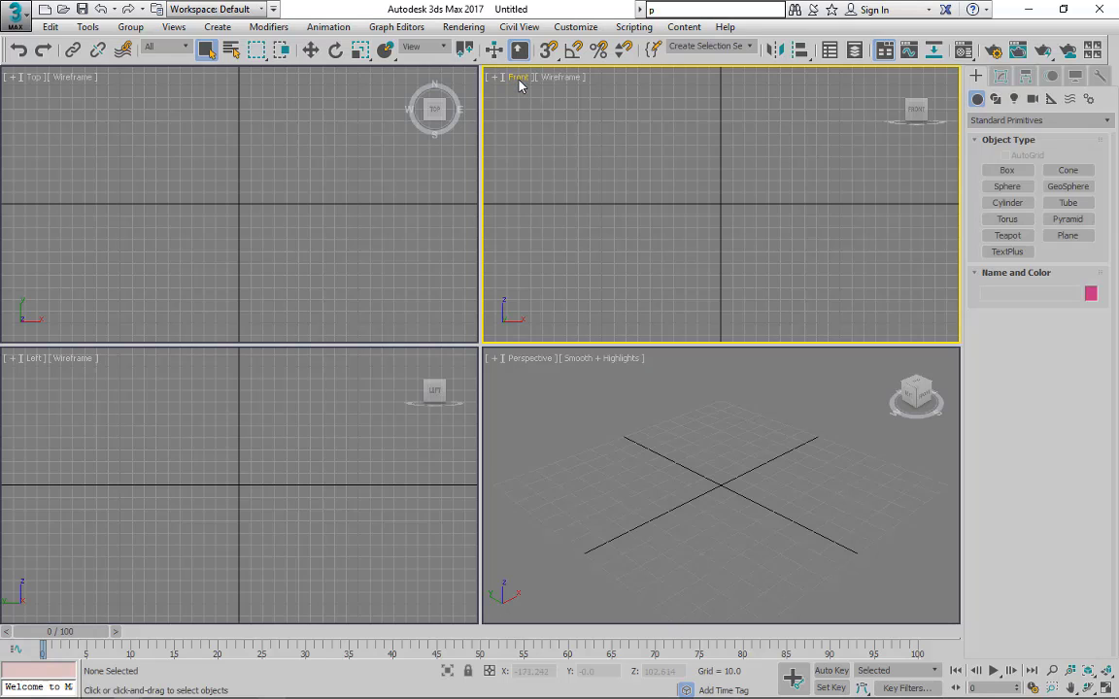
{"action": "left_click", "coordinate": [520, 78]}
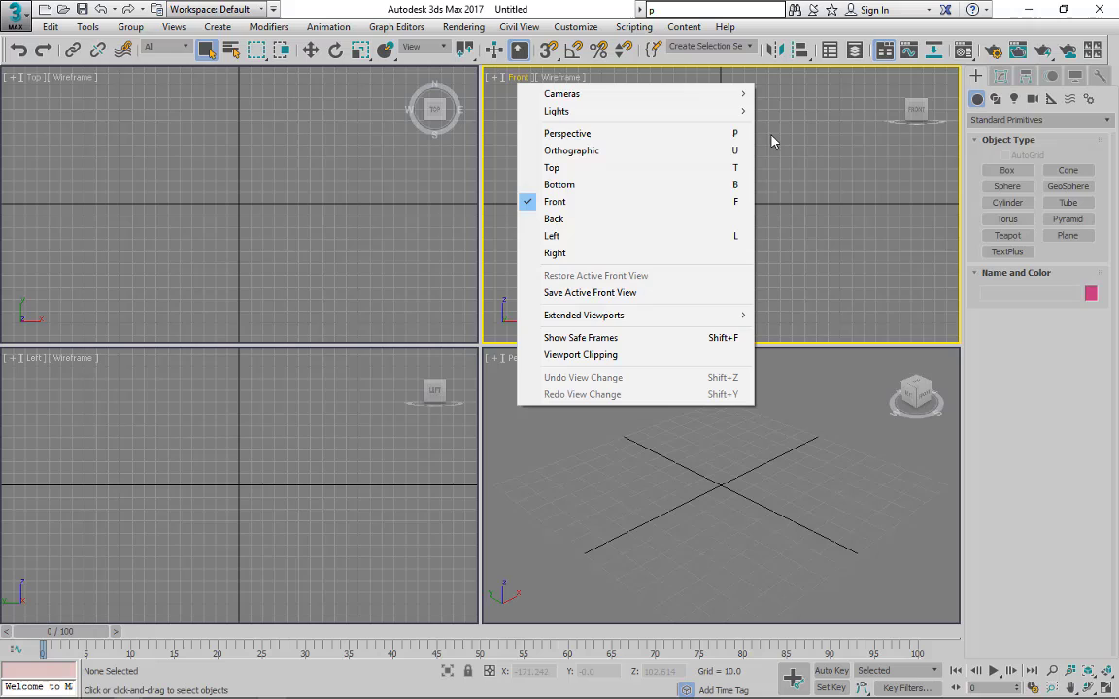
{"action": "left_click", "coordinate": [774, 192]}
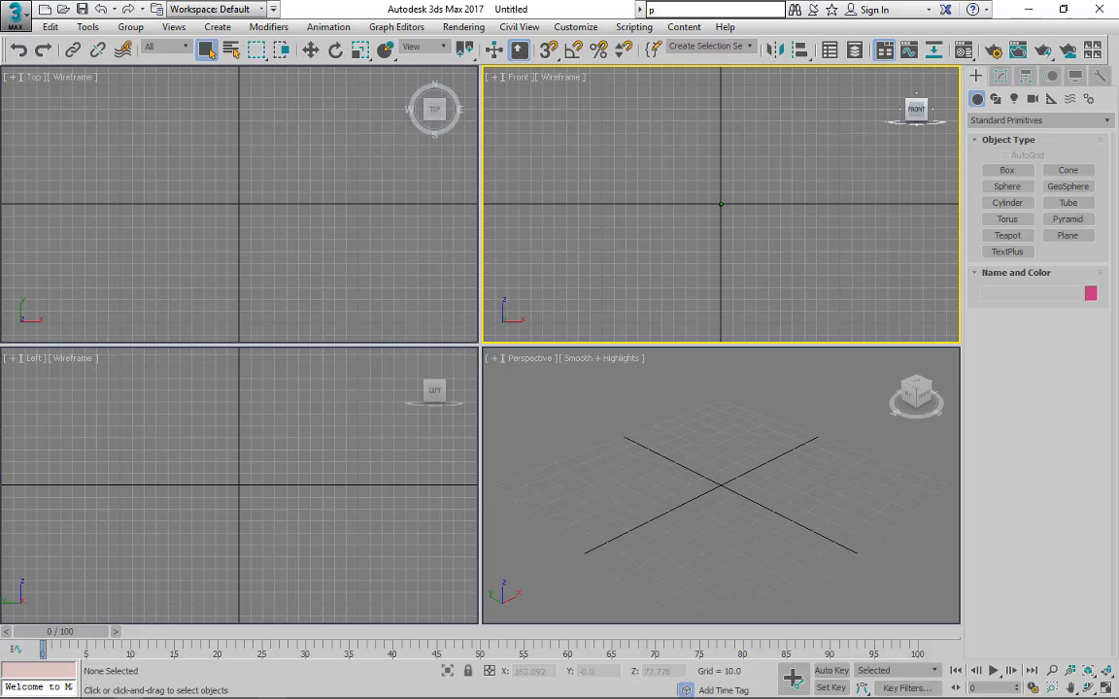
Use the Front view's ViewCube to orbit slightly, snap to the right side and roll the view.
{"action": "left_click_drag", "start_coordinate": [919, 115], "coordinate": [925, 117]}
{"action": "left_click", "coordinate": [928, 116]}
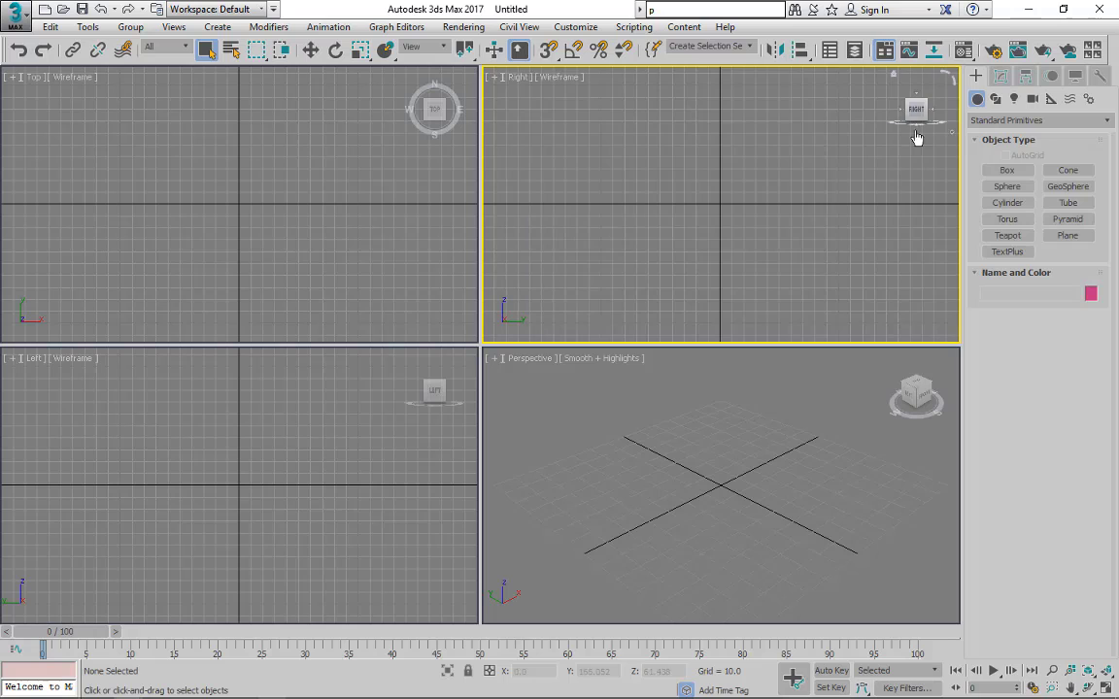
{"action": "left_click", "coordinate": [944, 83]}
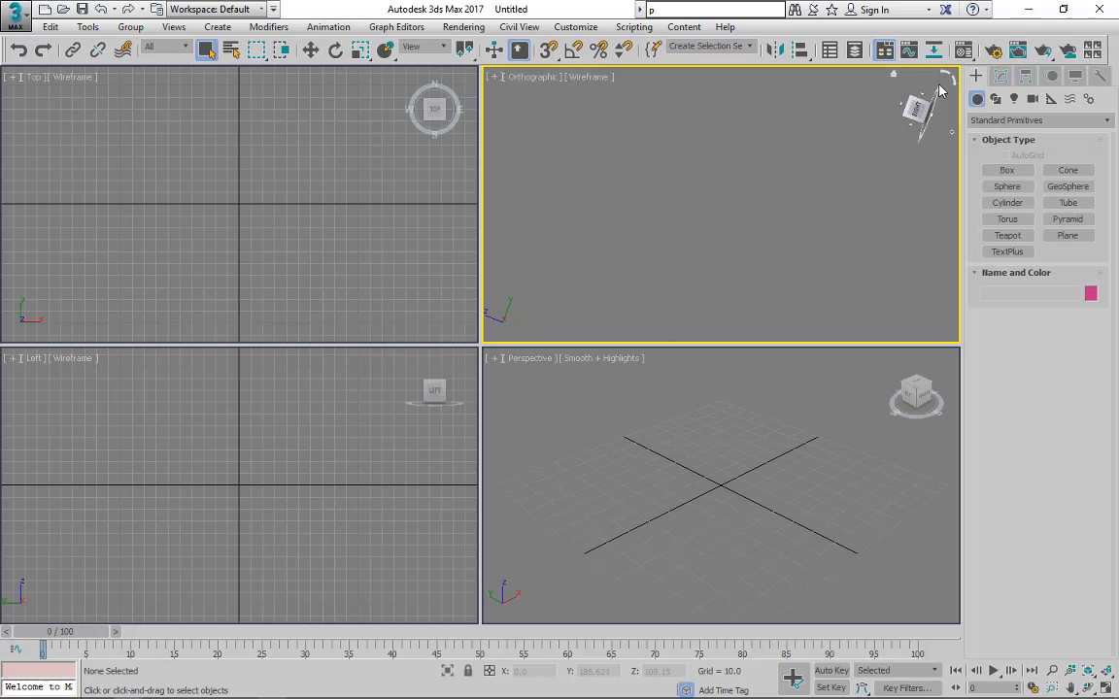
Create a magenta box 97.84 × 62.176 × 45.304 in the Perspective view.
{"action": "left_click", "coordinate": [1007, 170]}
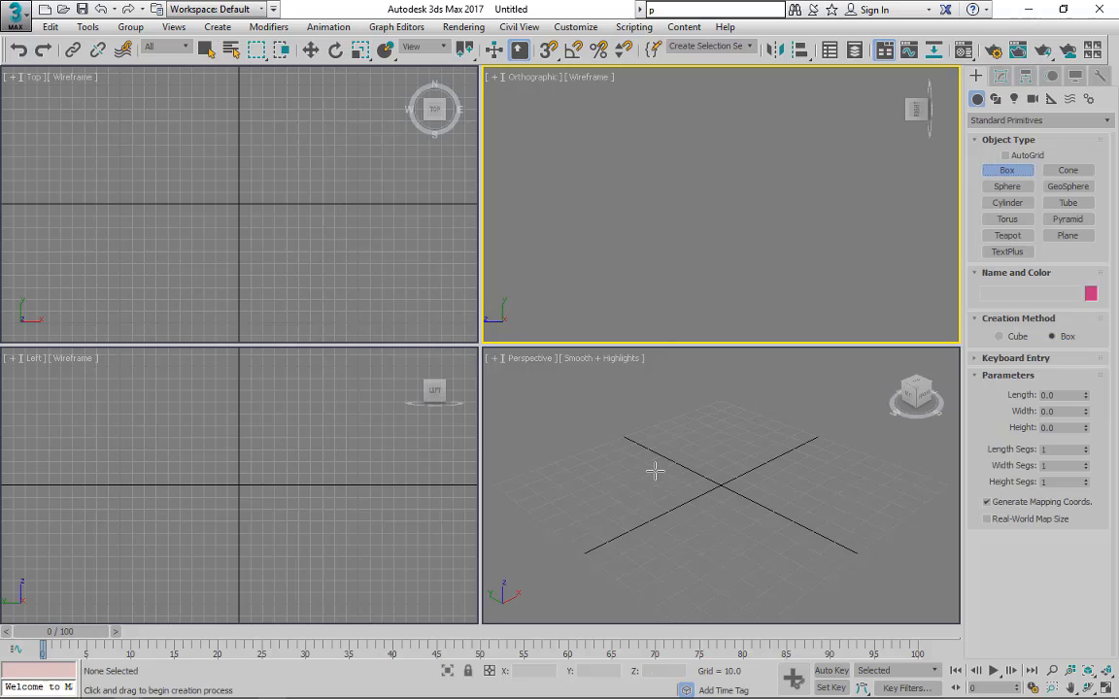
{"action": "mouse_move", "coordinate": [687, 439]}
{"action": "left_mouse_down"}
{"action": "mouse_move", "coordinate": [654, 477]}
{"action": "mouse_move", "coordinate": [738, 581]}
{"action": "mouse_move", "coordinate": [749, 498]}
{"action": "mouse_move", "coordinate": [739, 569]}
{"action": "mouse_move", "coordinate": [741, 540]}
{"action": "left_mouse_up"}
{"action": "left_click", "coordinate": [731, 482]}
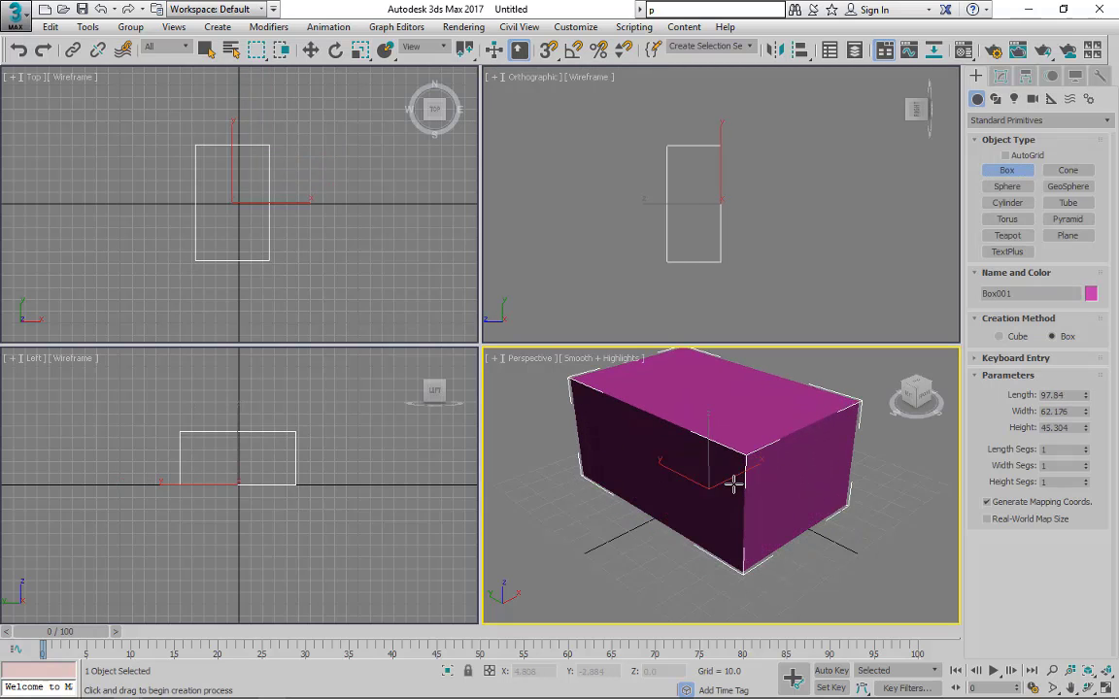
Make the upper-right view a Right view and pan the Right, Top and Perspective views to frame the box.
{"action": "middle_click", "coordinate": [741, 291]}
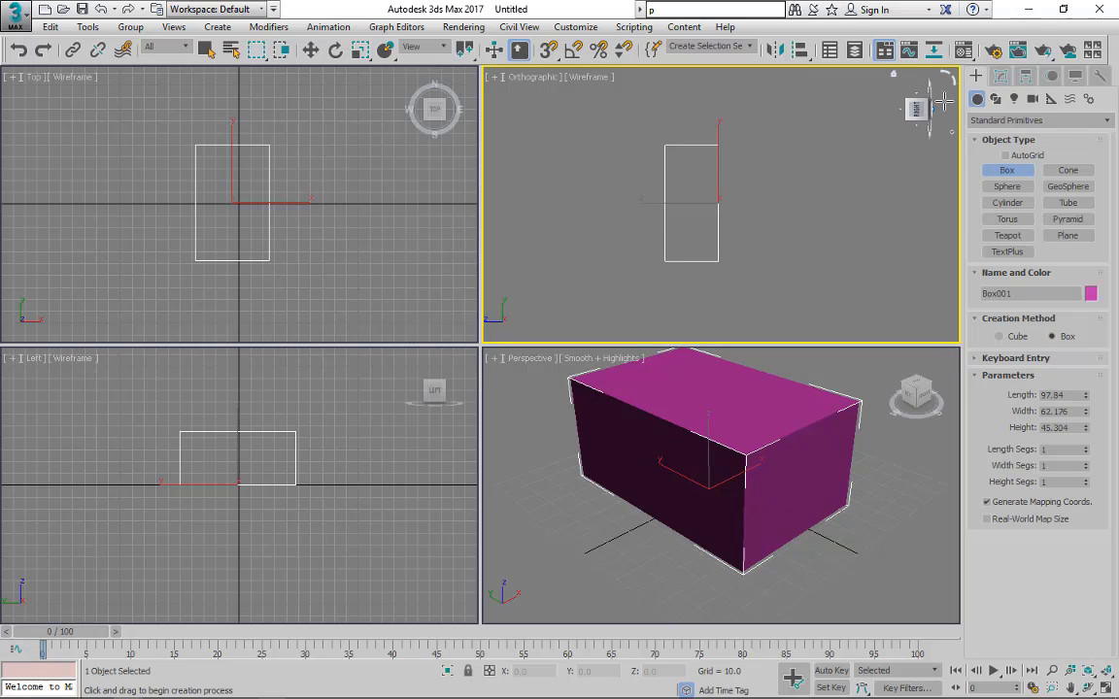
{"action": "left_click", "coordinate": [915, 108]}
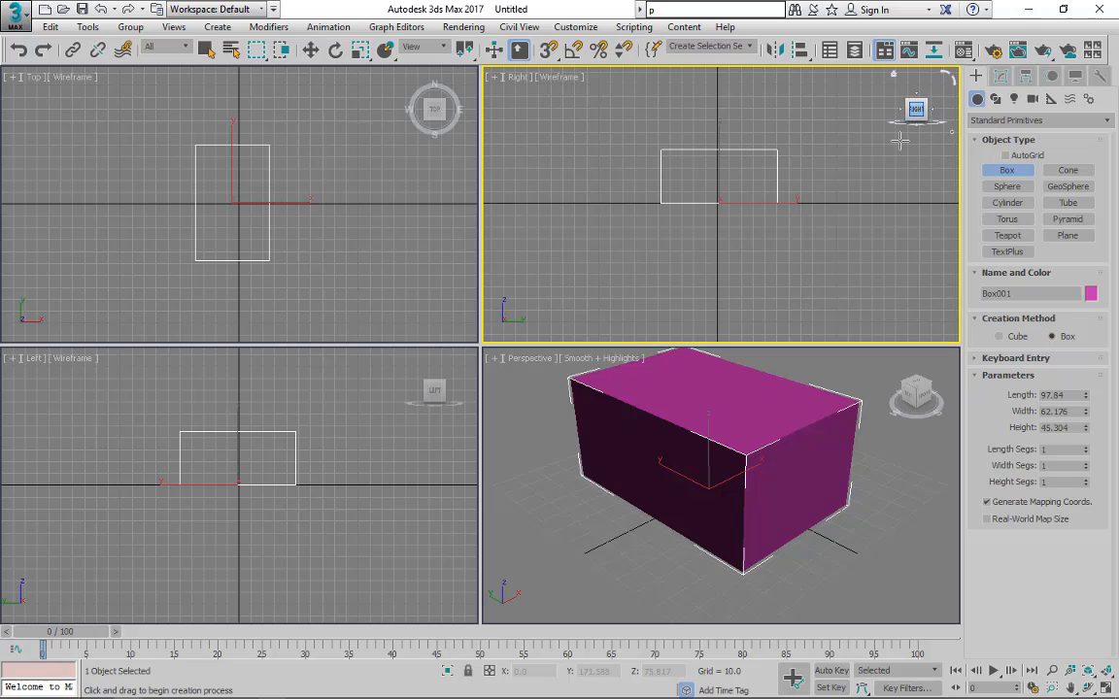
{"action": "middle_click_drag", "start_coordinate": [789, 237], "coordinate": [751, 253]}
{"action": "middle_click_drag", "start_coordinate": [308, 253], "coordinate": [327, 242]}
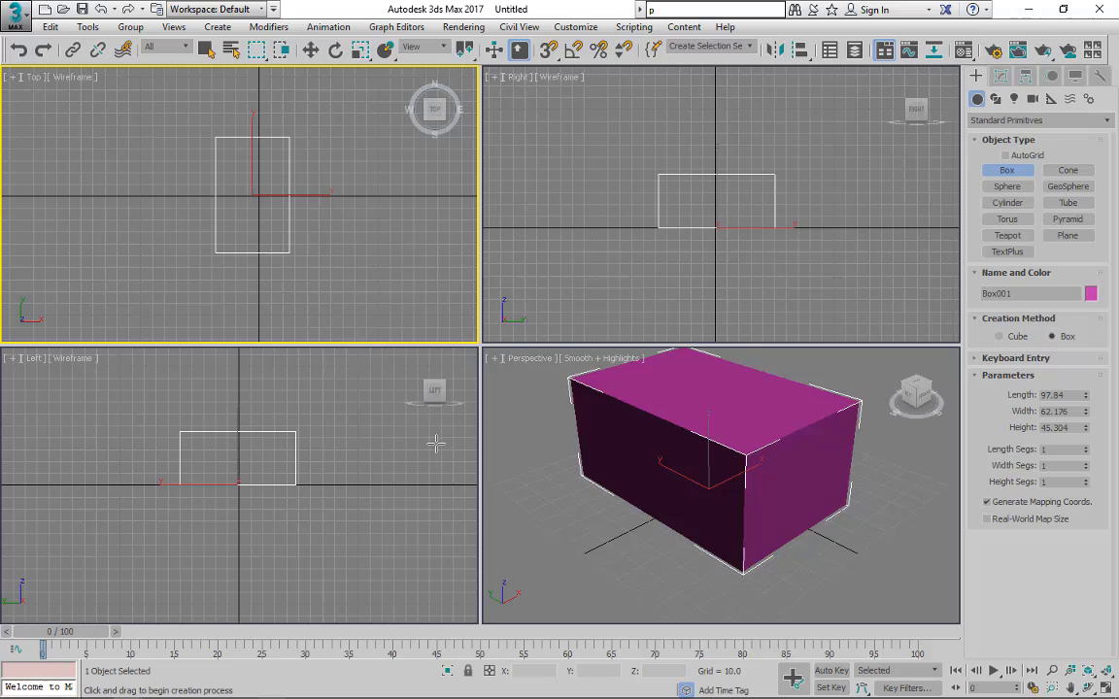
{"action": "middle_click_drag", "start_coordinate": [583, 455], "coordinate": [583, 466]}
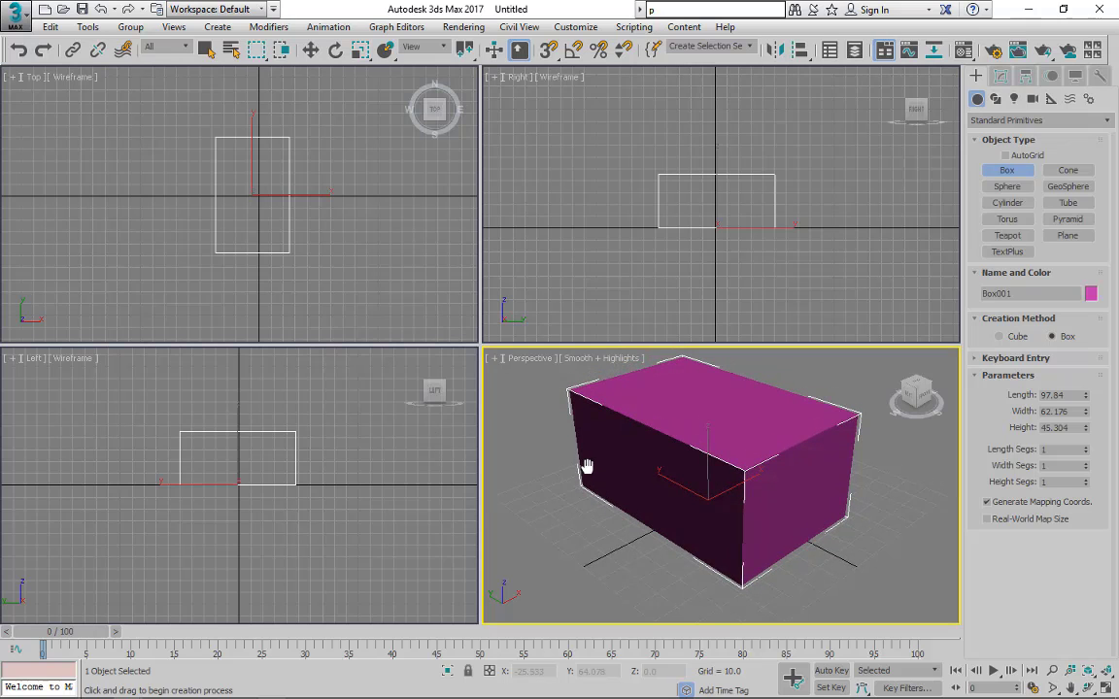
Exit box creation and turn the Left view into a perspective view with P.
{"action": "left_click", "coordinate": [530, 362]}
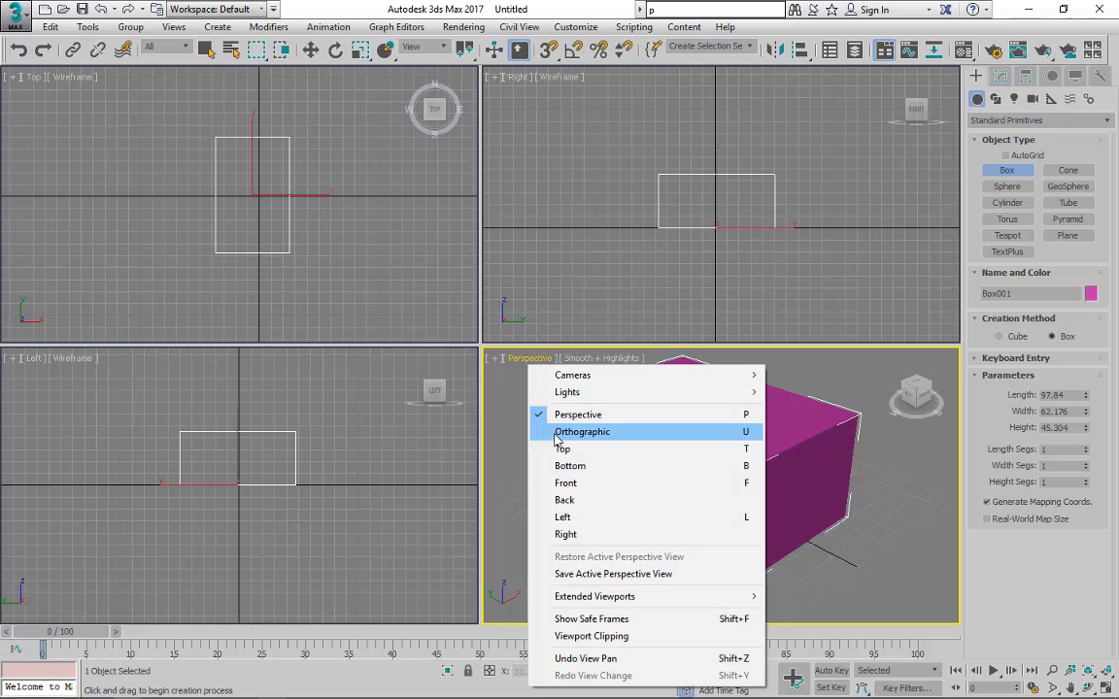
{"action": "left_click", "coordinate": [257, 406]}
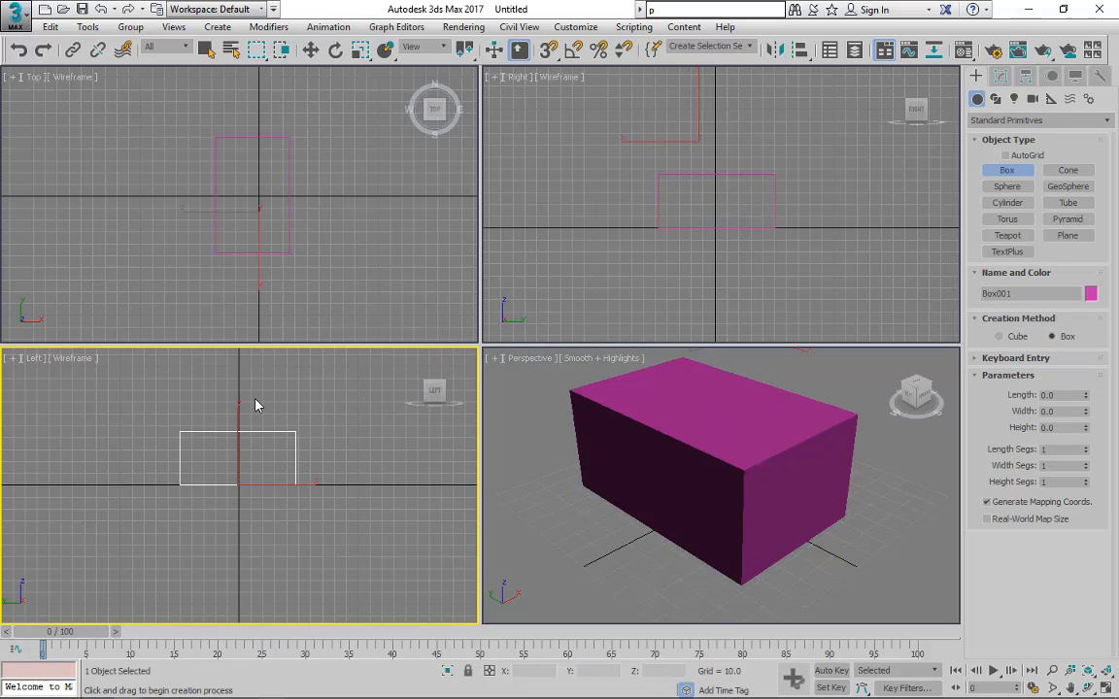
{"action": "right_click", "coordinate": [355, 495]}
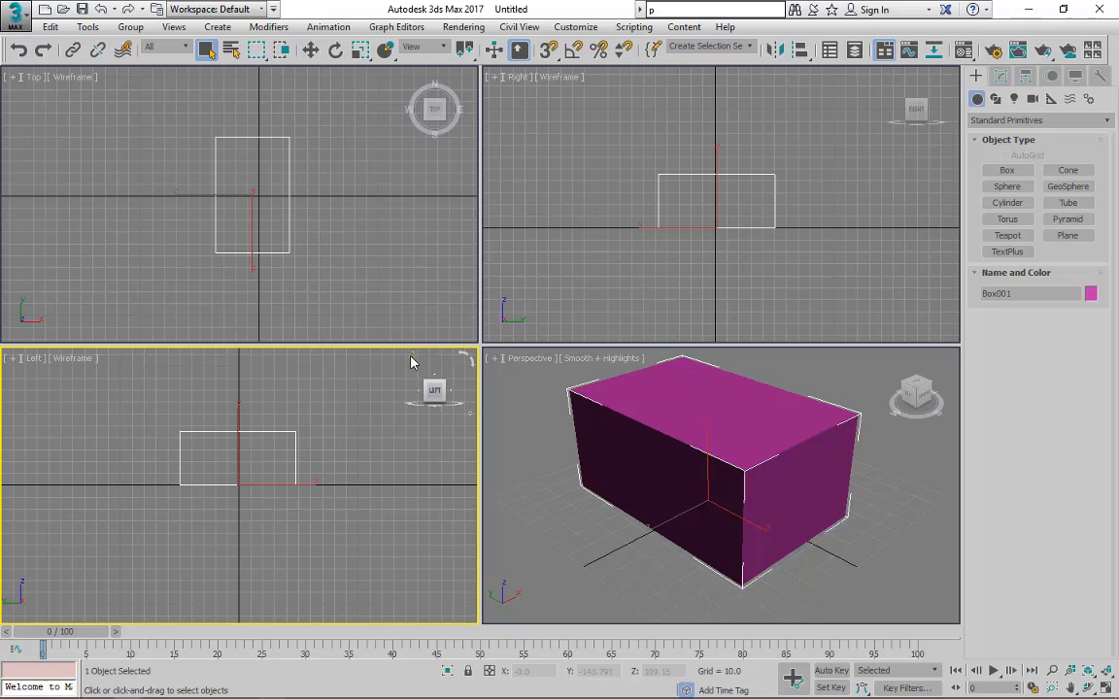
{"action": "key", "text": "p"}
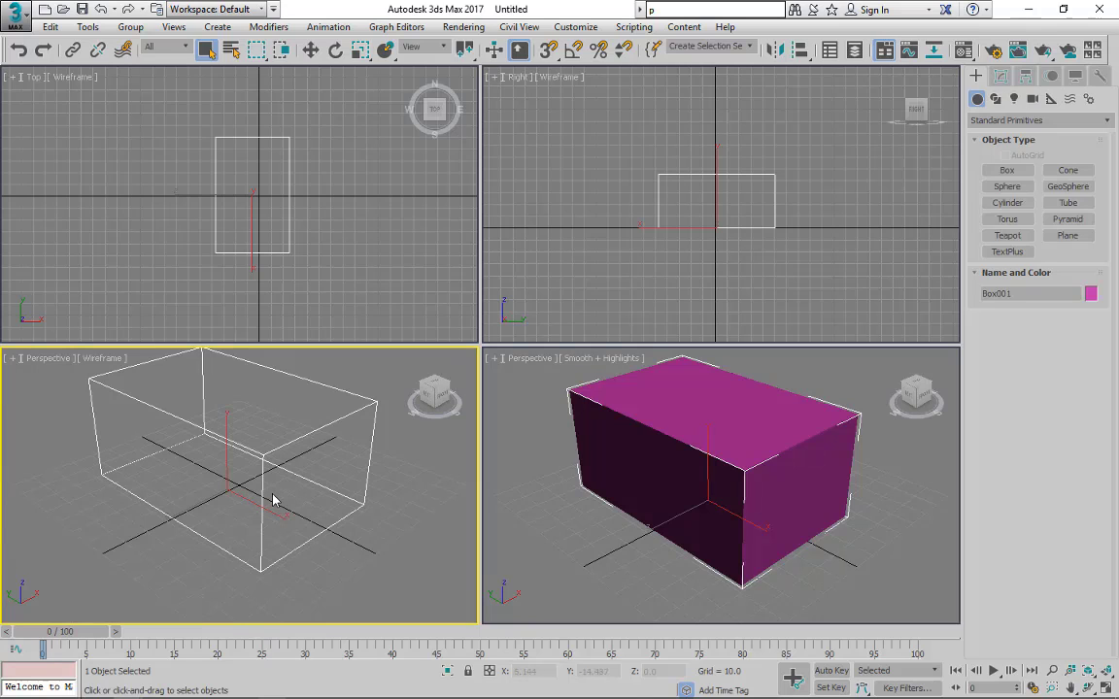
Deselect the box and shade the lower-left perspective view with Smooth + Highlights.
{"action": "left_click", "coordinate": [896, 361]}
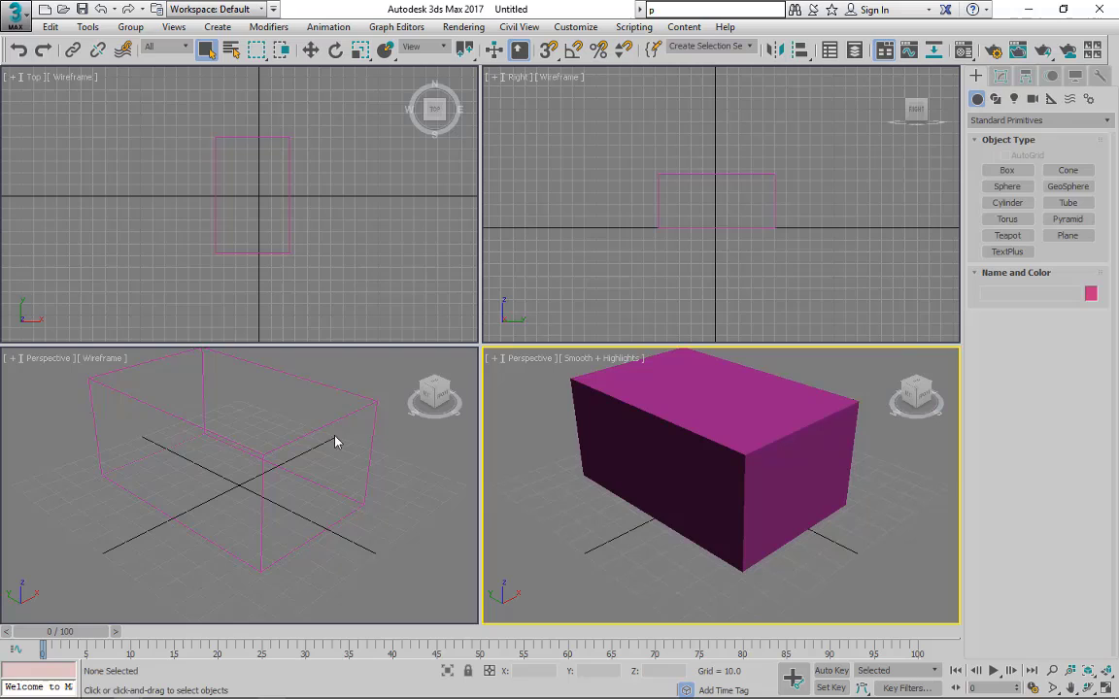
{"action": "left_click", "coordinate": [100, 363]}
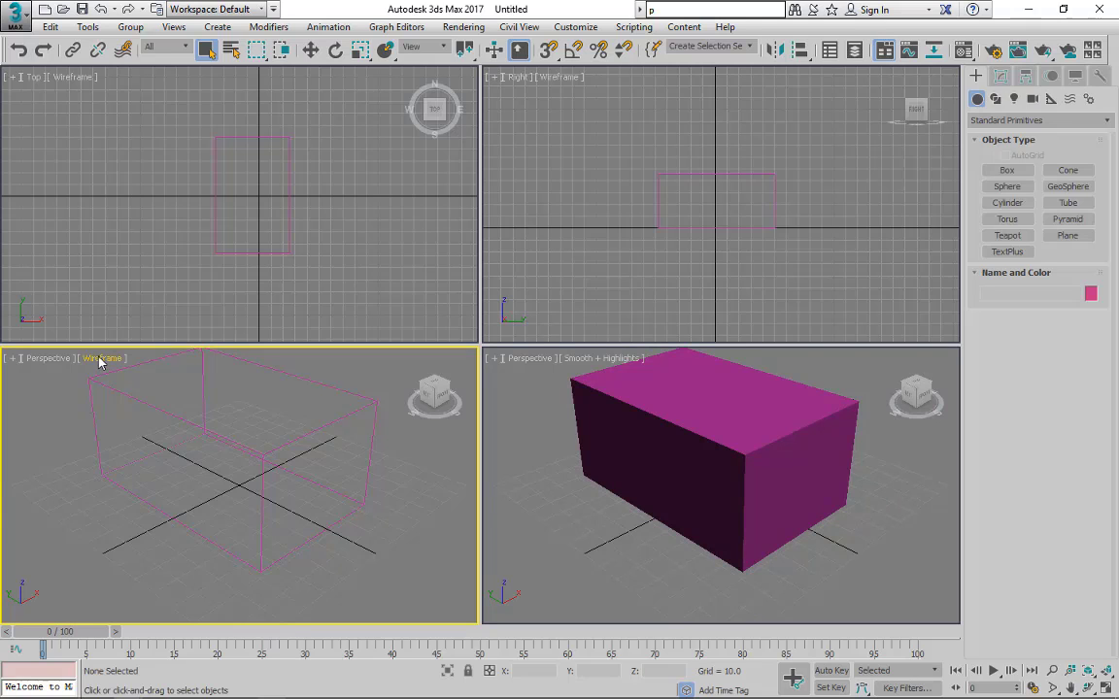
{"action": "left_click", "coordinate": [100, 359]}
{"action": "left_click", "coordinate": [166, 376]}
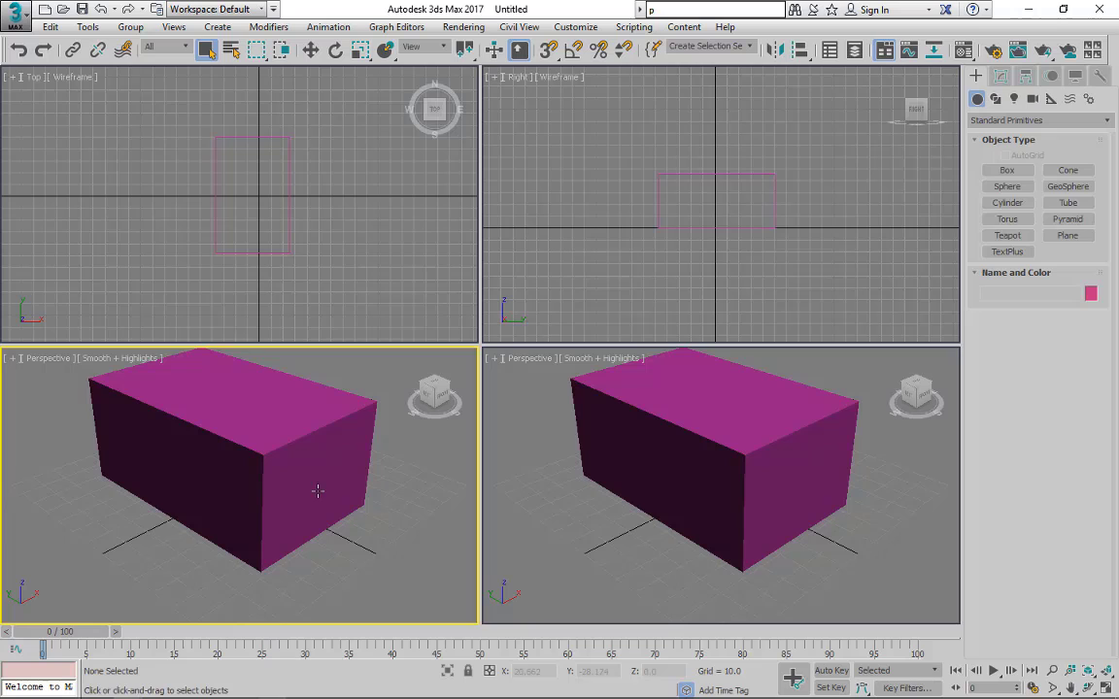
Set the lower-left view to Orthographic, then make the Perspective view active.
{"action": "left_click", "coordinate": [58, 360]}
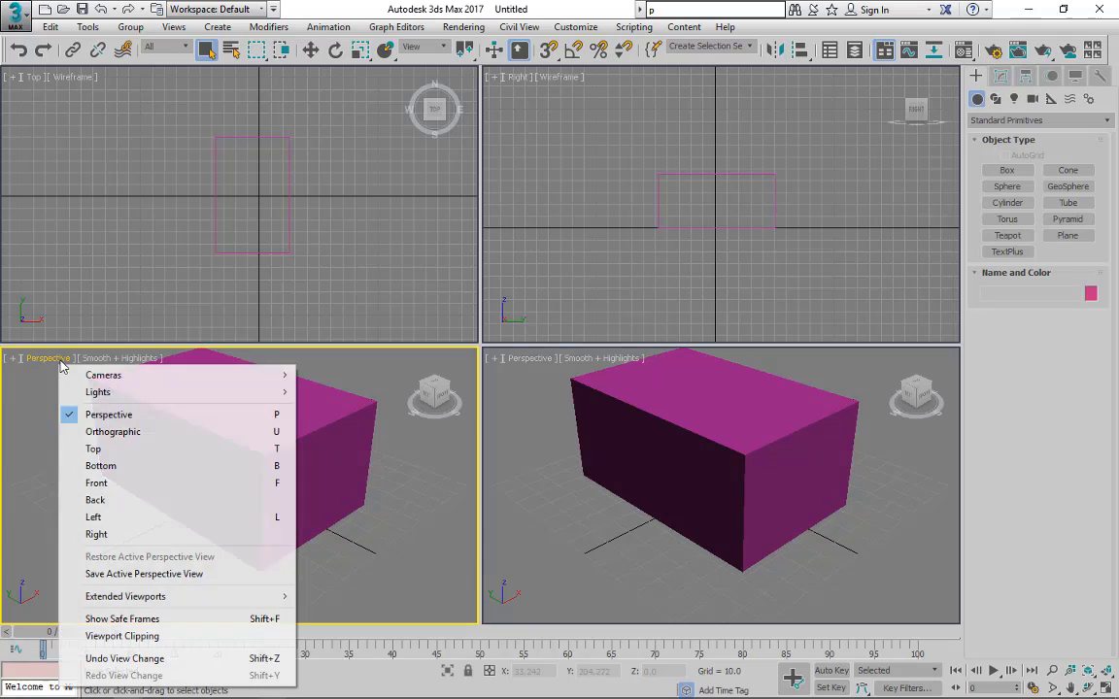
{"action": "left_click", "coordinate": [80, 431]}
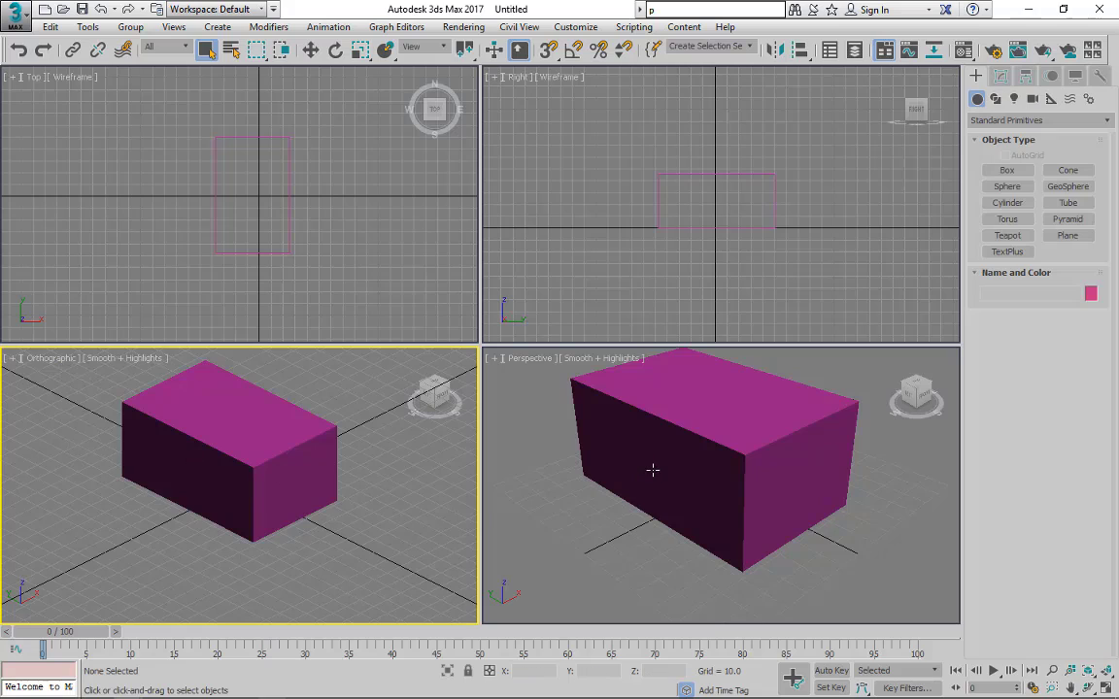
{"action": "left_click", "coordinate": [599, 529]}
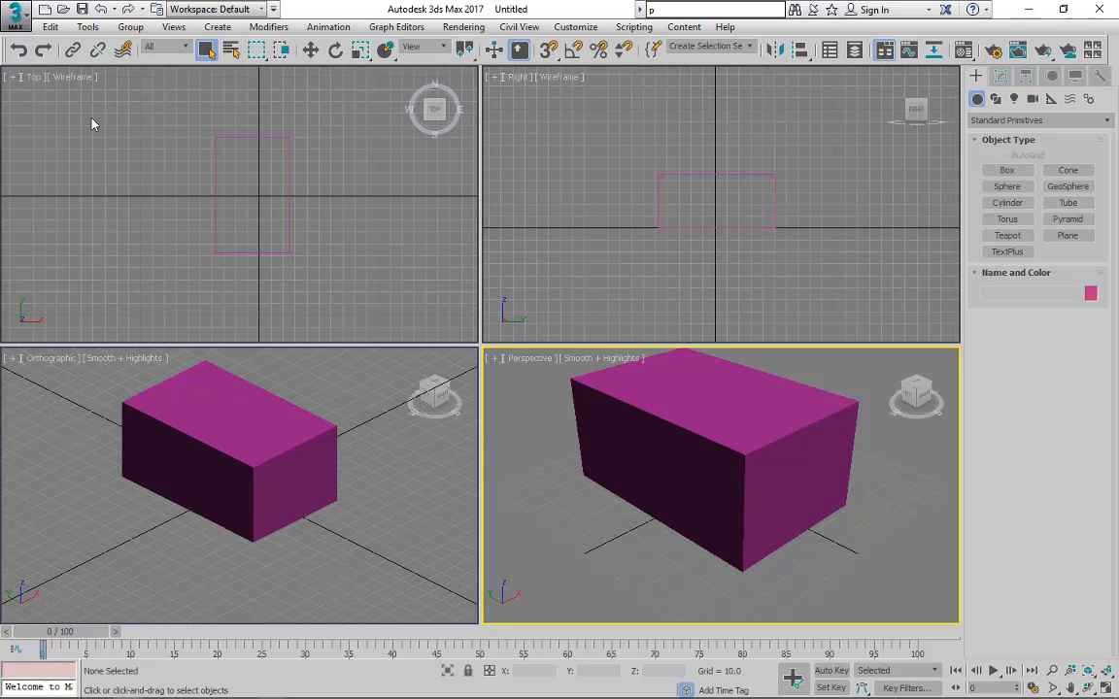
In the Right view, try Hidden Line and Wireframe shading, then settle on Smooth + Highlights.
{"action": "left_click", "coordinate": [514, 86]}
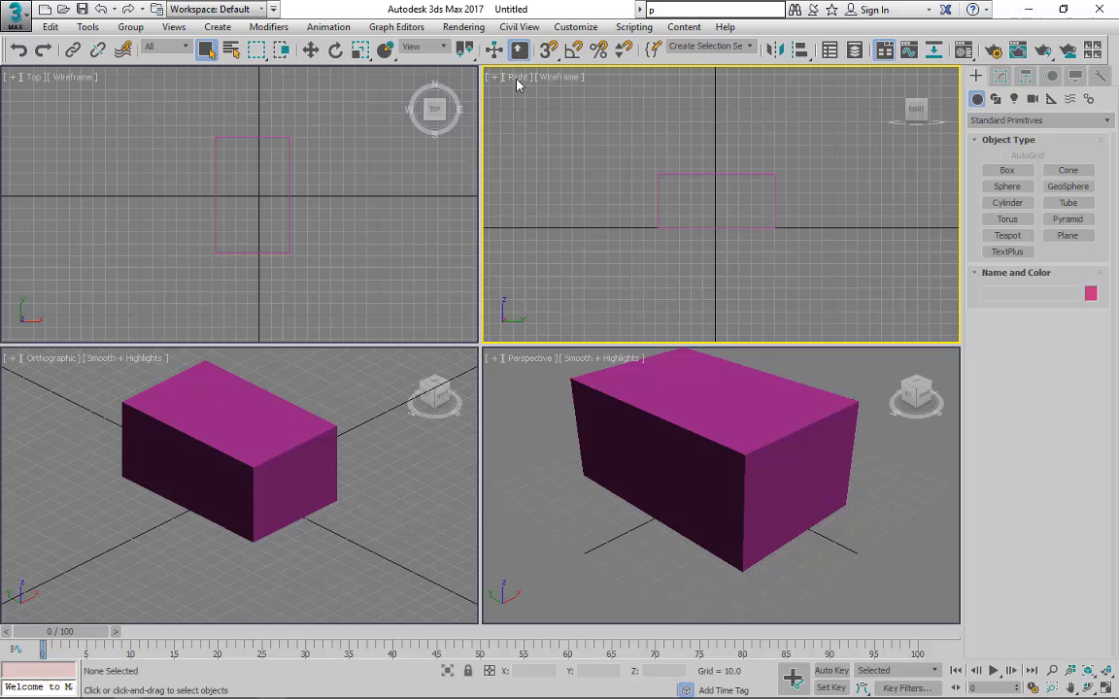
{"action": "left_click", "coordinate": [520, 78]}
{"action": "left_click", "coordinate": [502, 155]}
{"action": "left_click", "coordinate": [565, 81]}
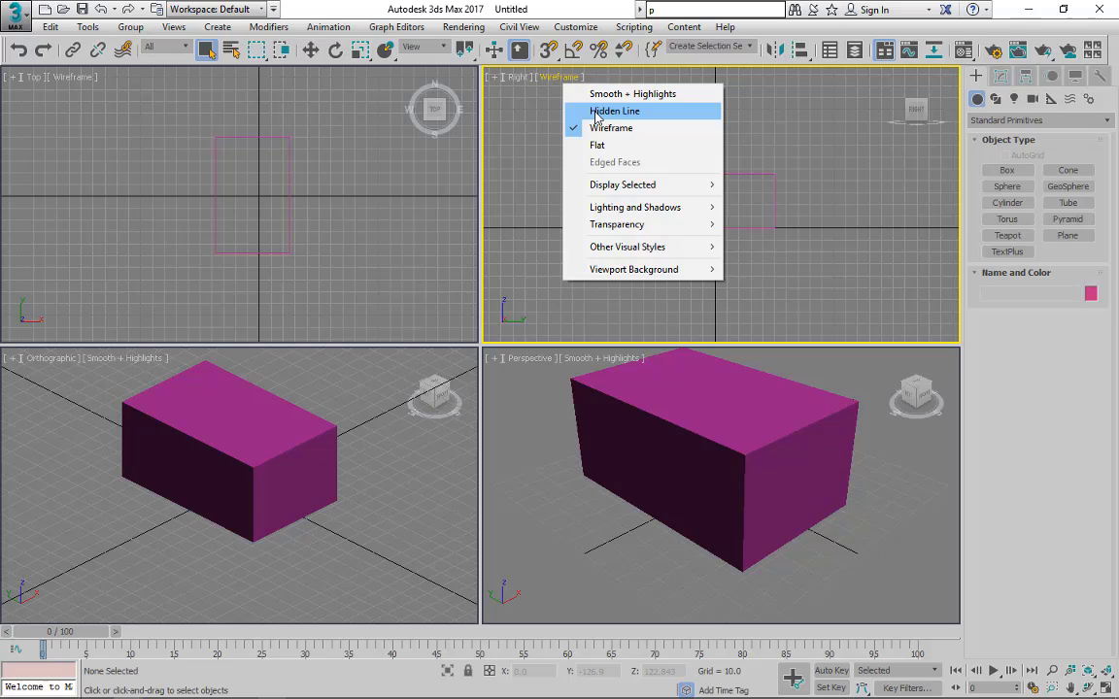
{"action": "left_click", "coordinate": [596, 114]}
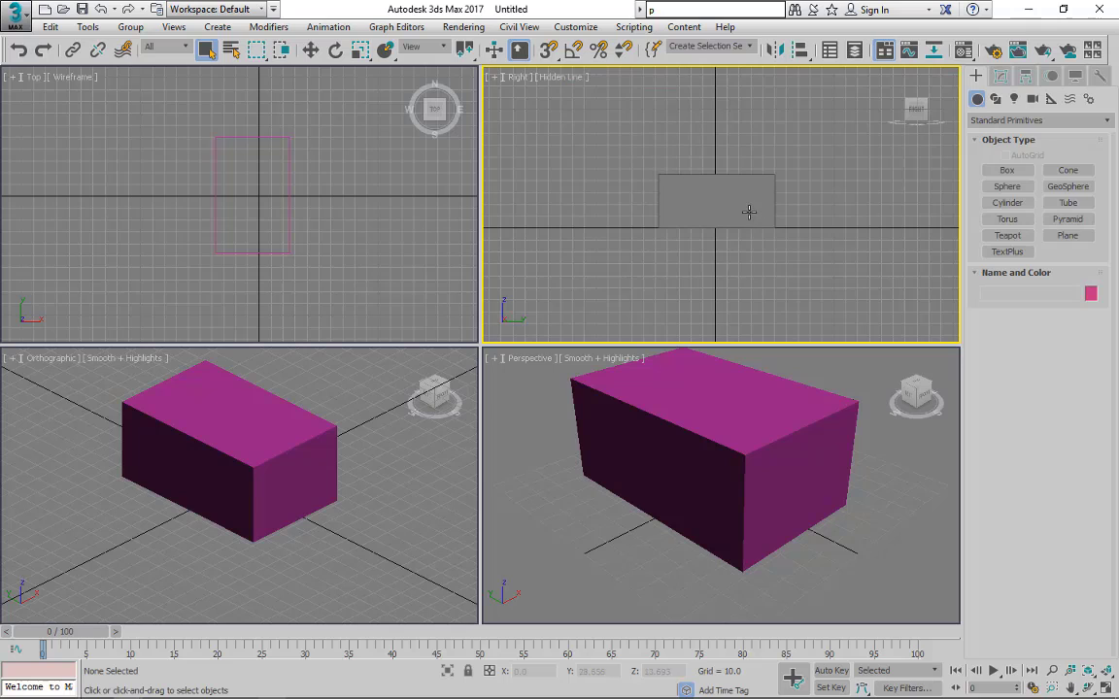
{"action": "left_click", "coordinate": [562, 78]}
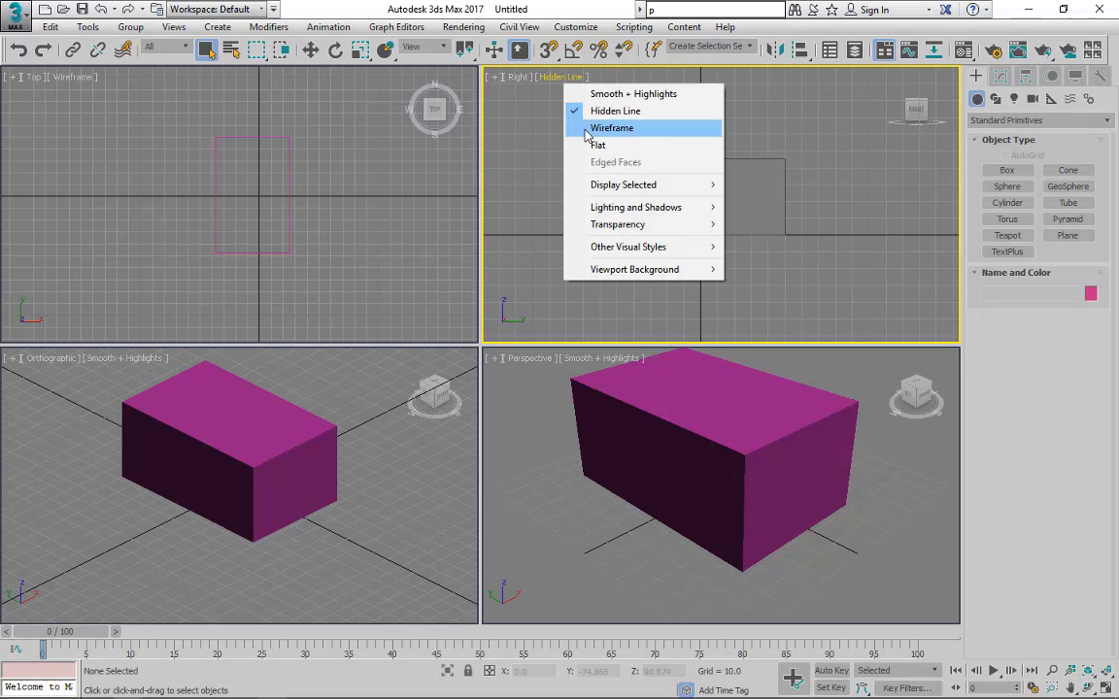
{"action": "left_click", "coordinate": [593, 123]}
{"action": "left_click", "coordinate": [558, 77]}
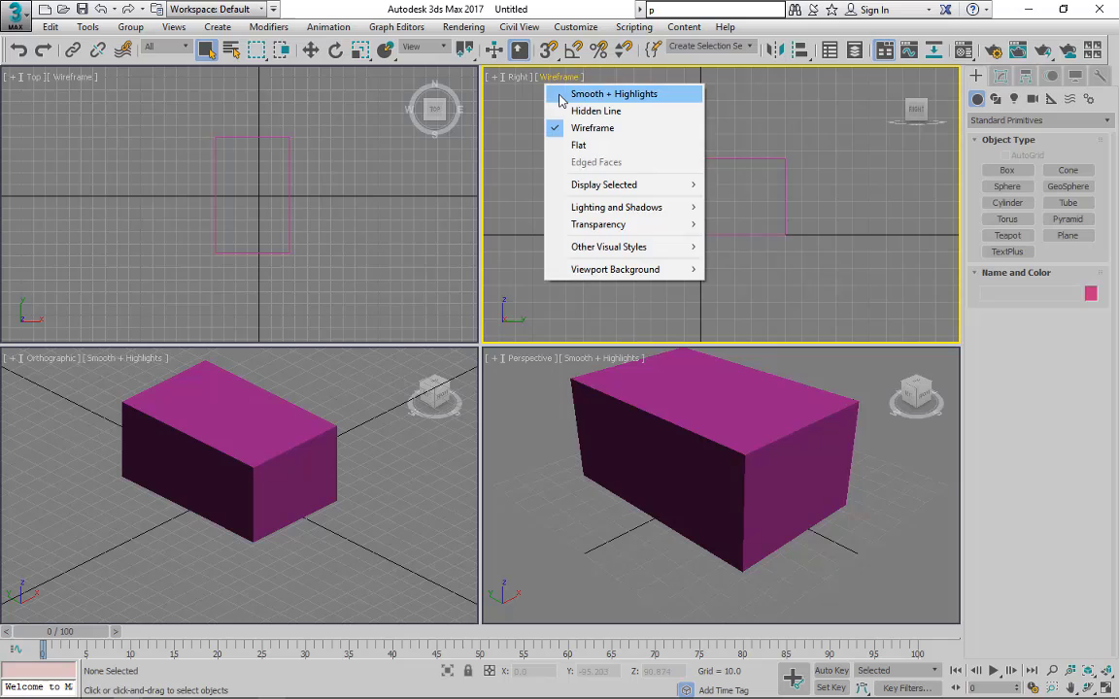
{"action": "left_click", "coordinate": [556, 93]}
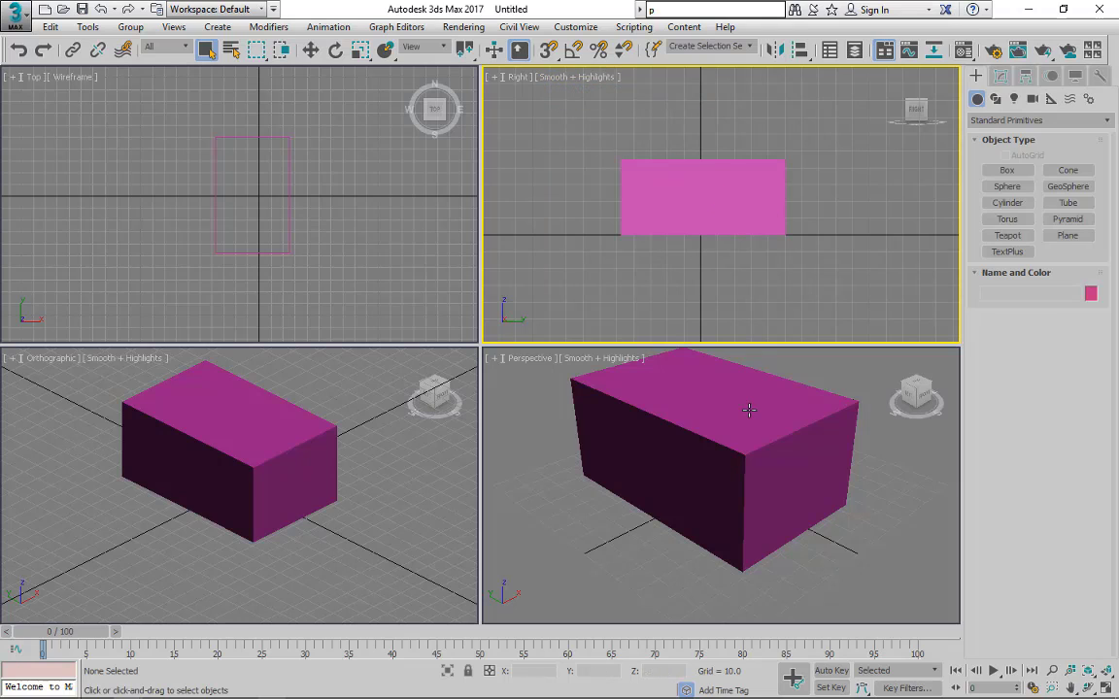
Check the Right view's shading menu again, then open its general [+] viewport menu.
{"action": "left_click", "coordinate": [568, 78]}
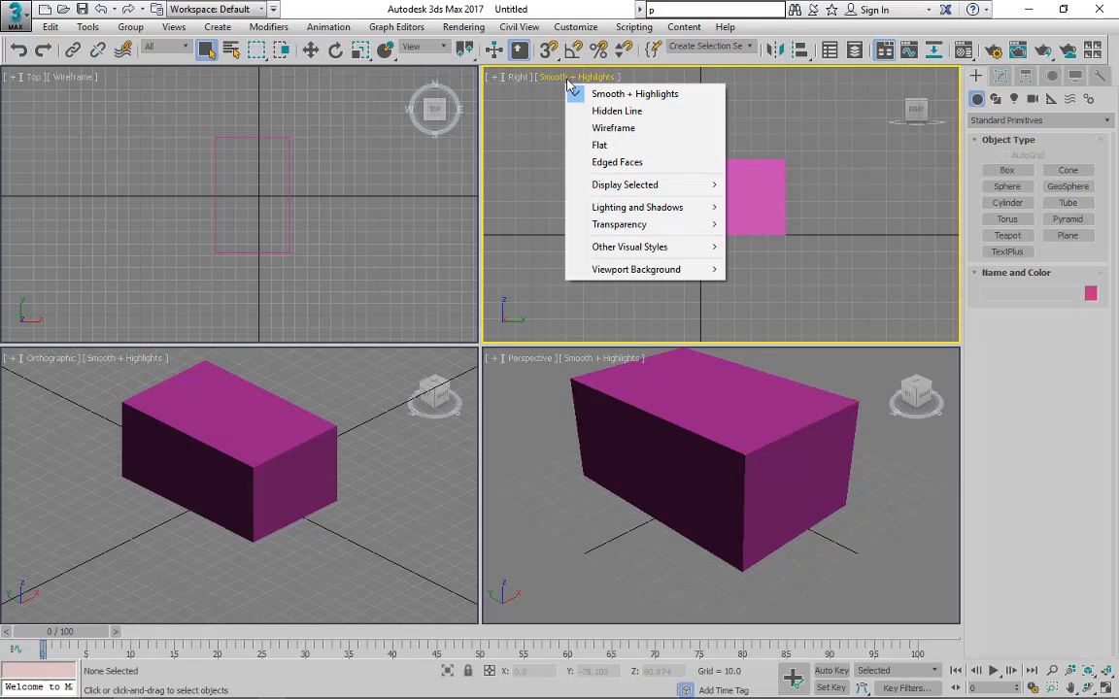
{"action": "left_click", "coordinate": [495, 111]}
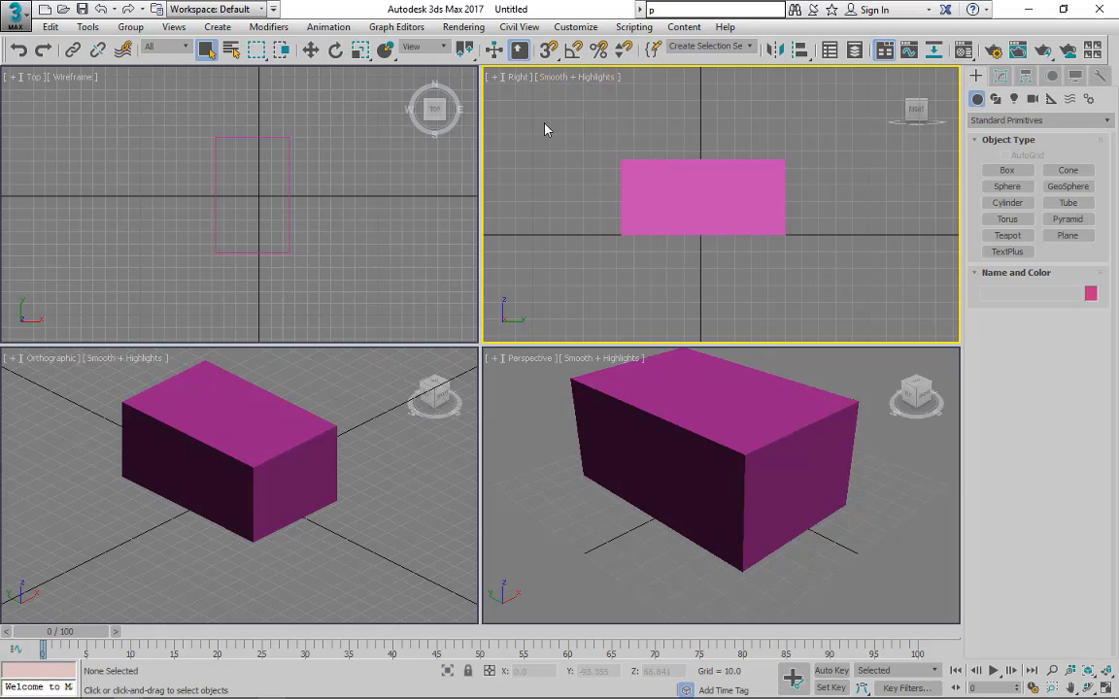
{"action": "left_click", "coordinate": [492, 77]}
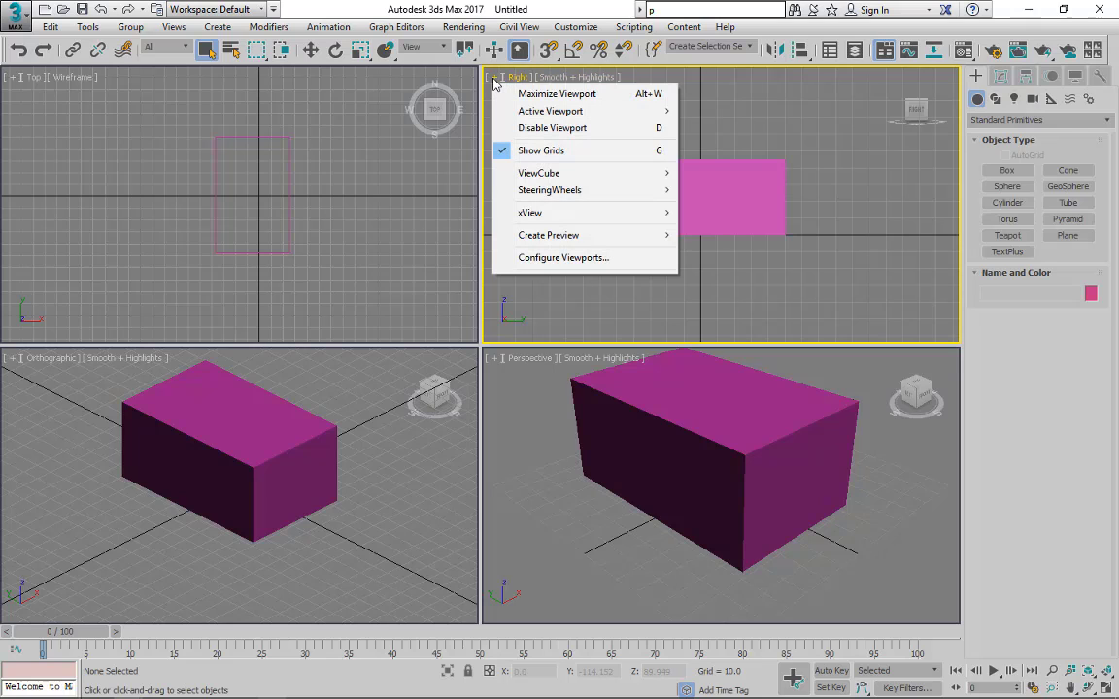
{"action": "left_click", "coordinate": [603, 78]}
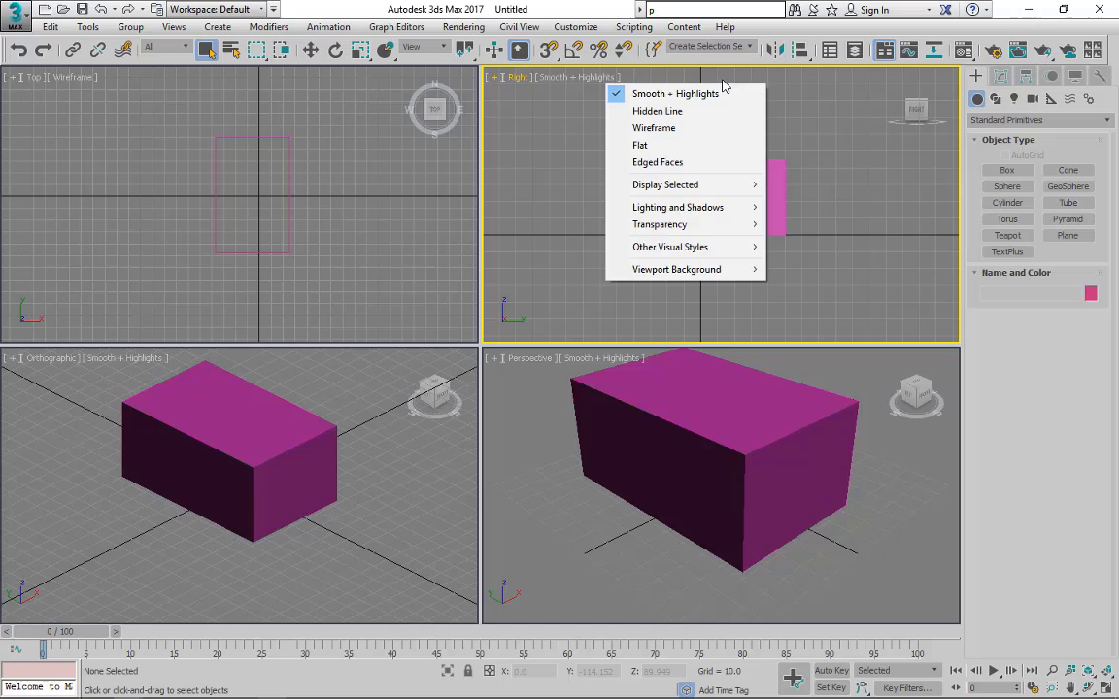
{"action": "left_click", "coordinate": [493, 78]}
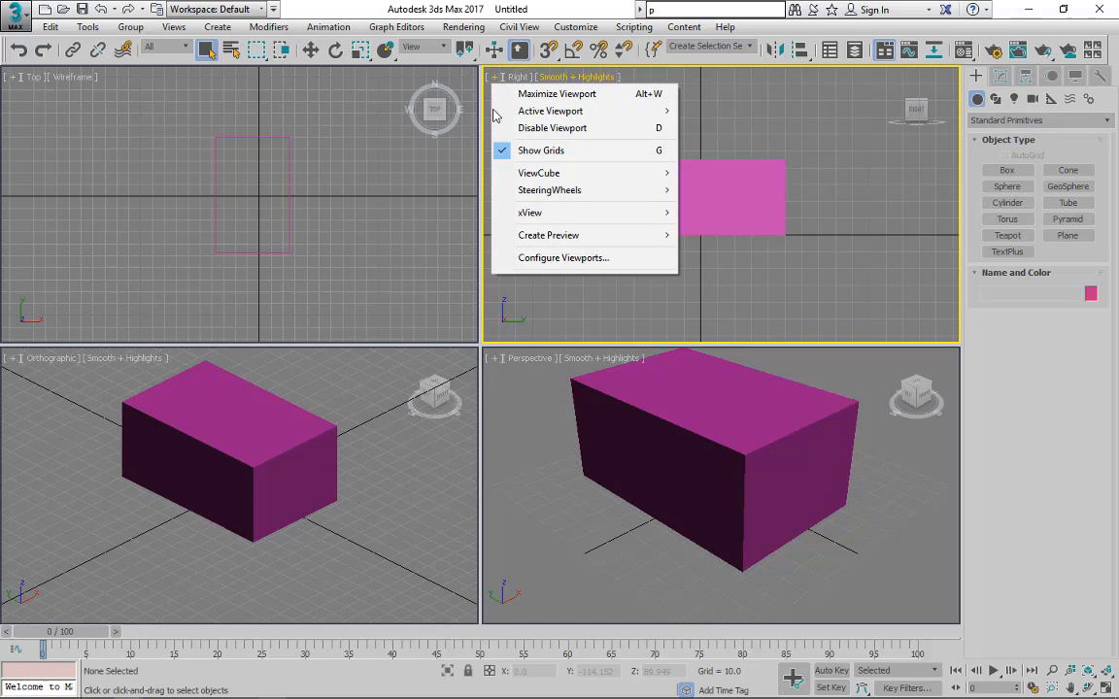
{"action": "left_click", "coordinate": [707, 97]}
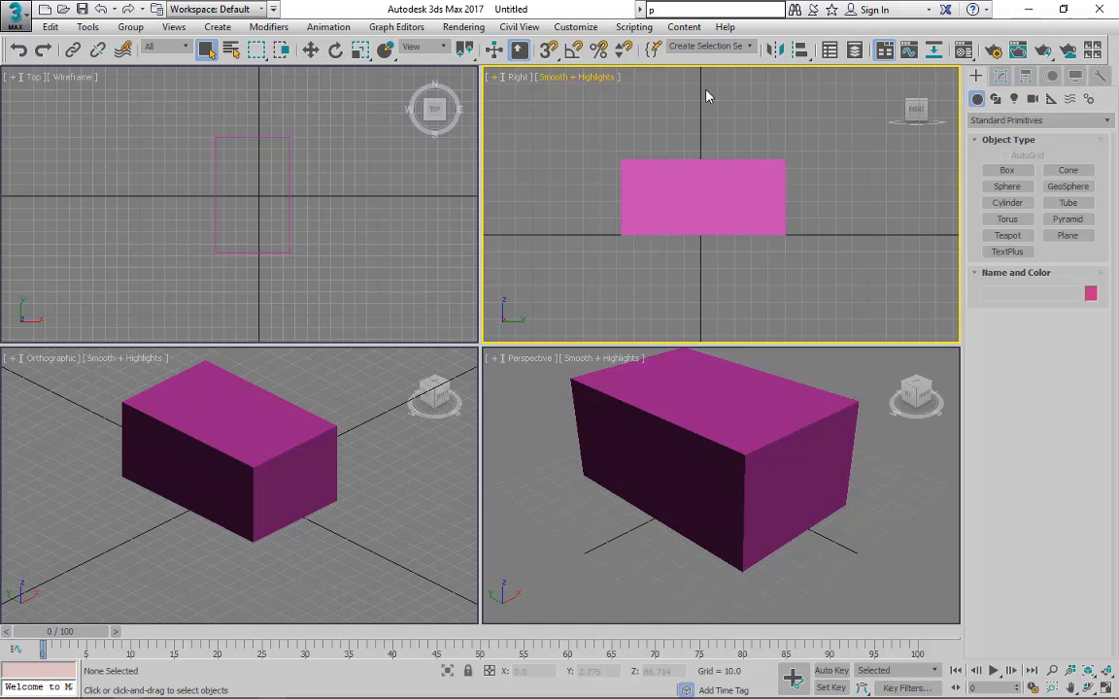
{"action": "left_click", "coordinate": [494, 79]}
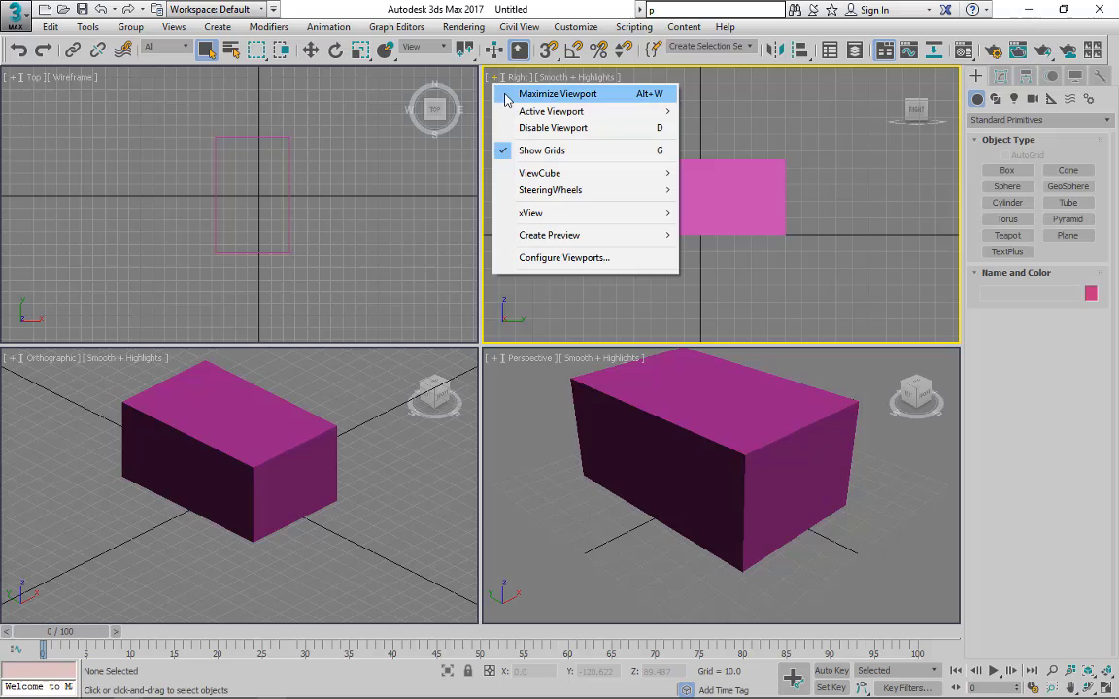
{"action": "left_click", "coordinate": [505, 100]}
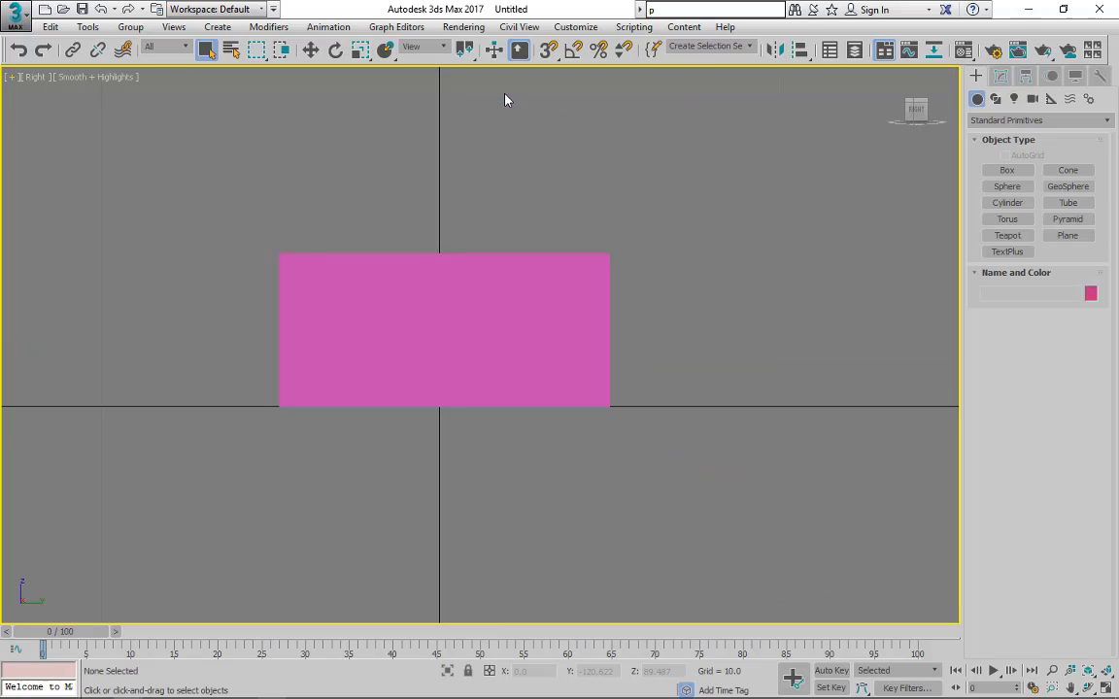
{"action": "left_click", "coordinate": [12, 76]}
{"action": "left_click", "coordinate": [23, 94]}
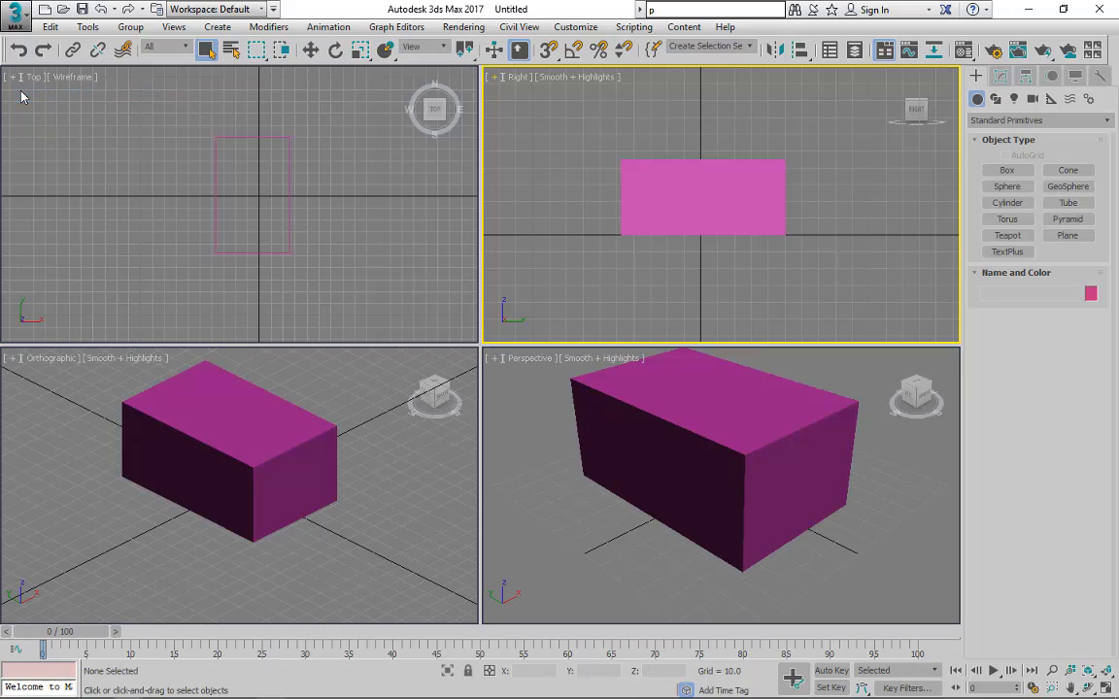
{"action": "left_click", "coordinate": [493, 79]}
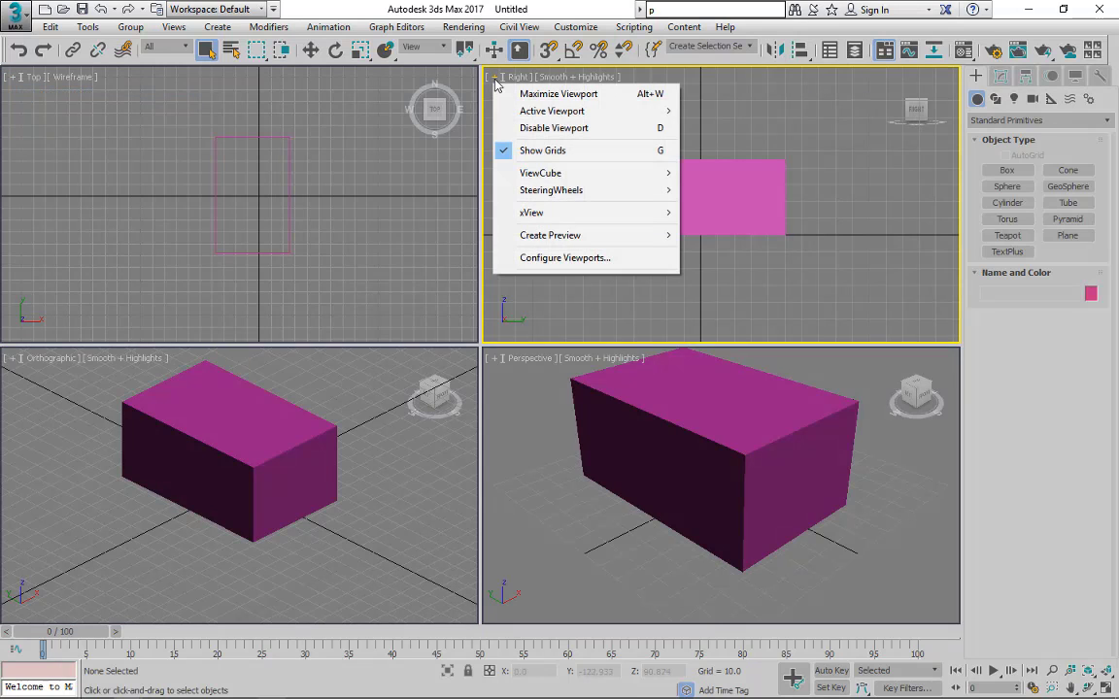
{"action": "mouse_move", "coordinate": [508, 116]}
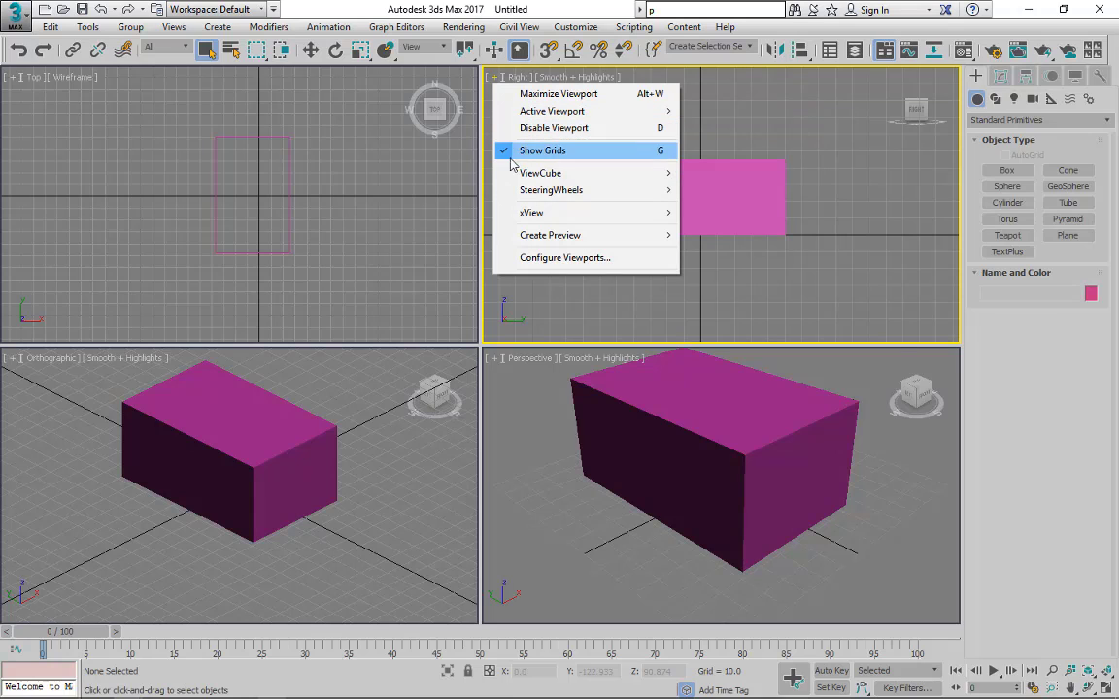
{"action": "mouse_move", "coordinate": [512, 174]}
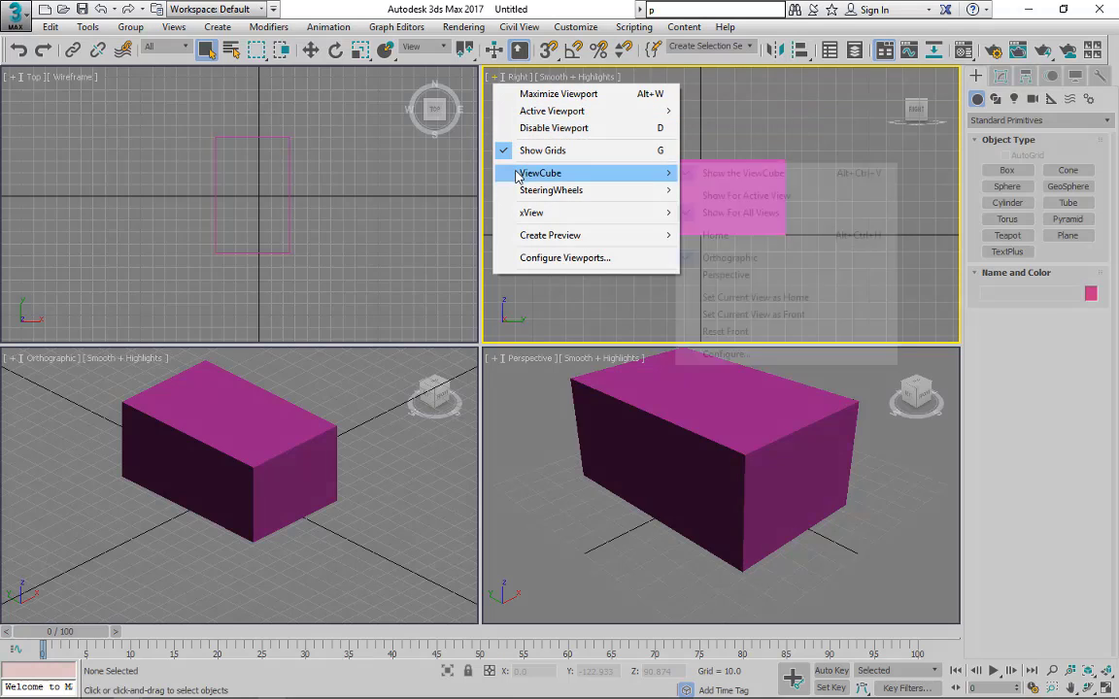
{"action": "left_click", "coordinate": [720, 174]}
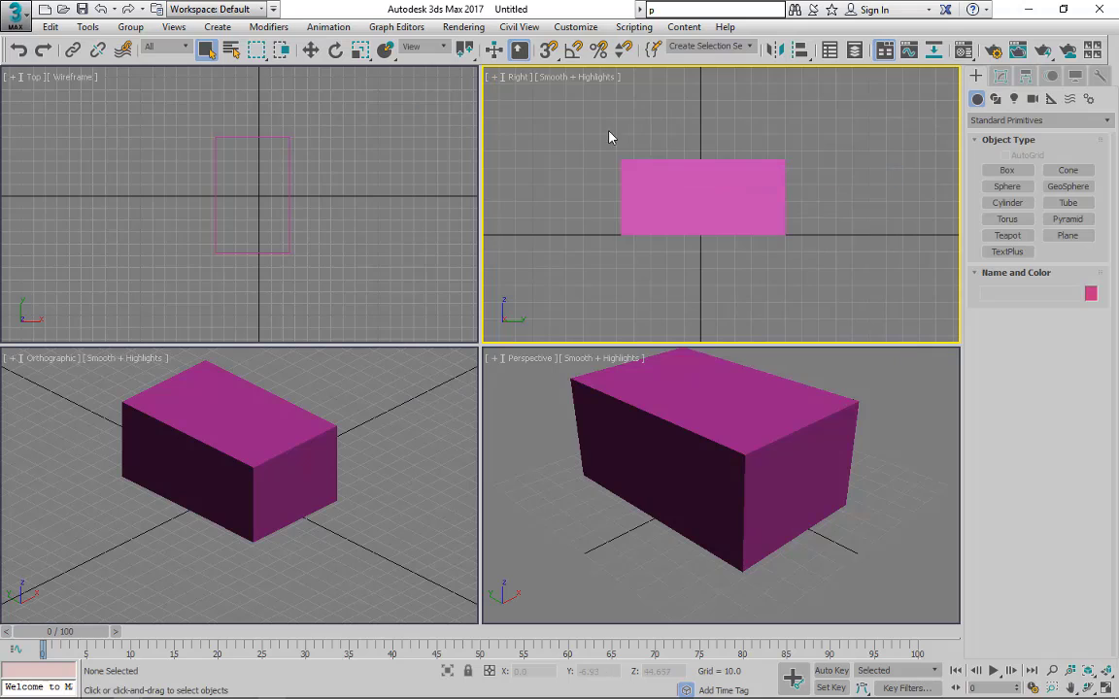
{"action": "left_click", "coordinate": [493, 78]}
{"action": "mouse_move", "coordinate": [570, 174]}
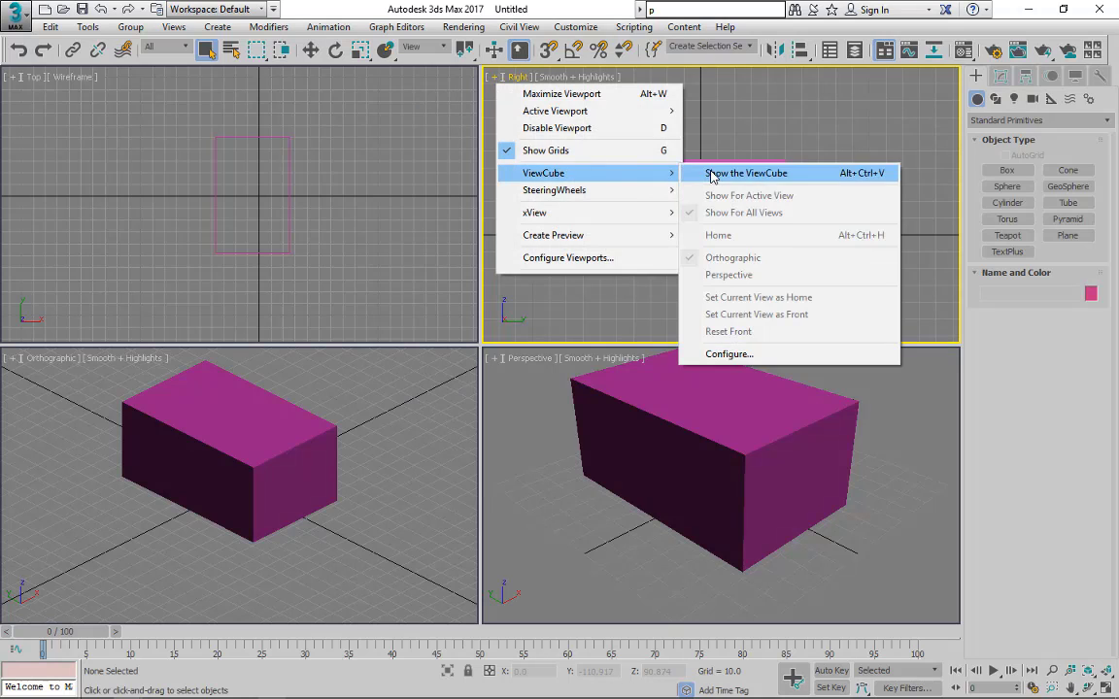
{"action": "left_click", "coordinate": [717, 175]}
Turn on SteeringWheels in every view via the [+] menu's Toggle SteeringWheels.
{"action": "left_click", "coordinate": [492, 82]}
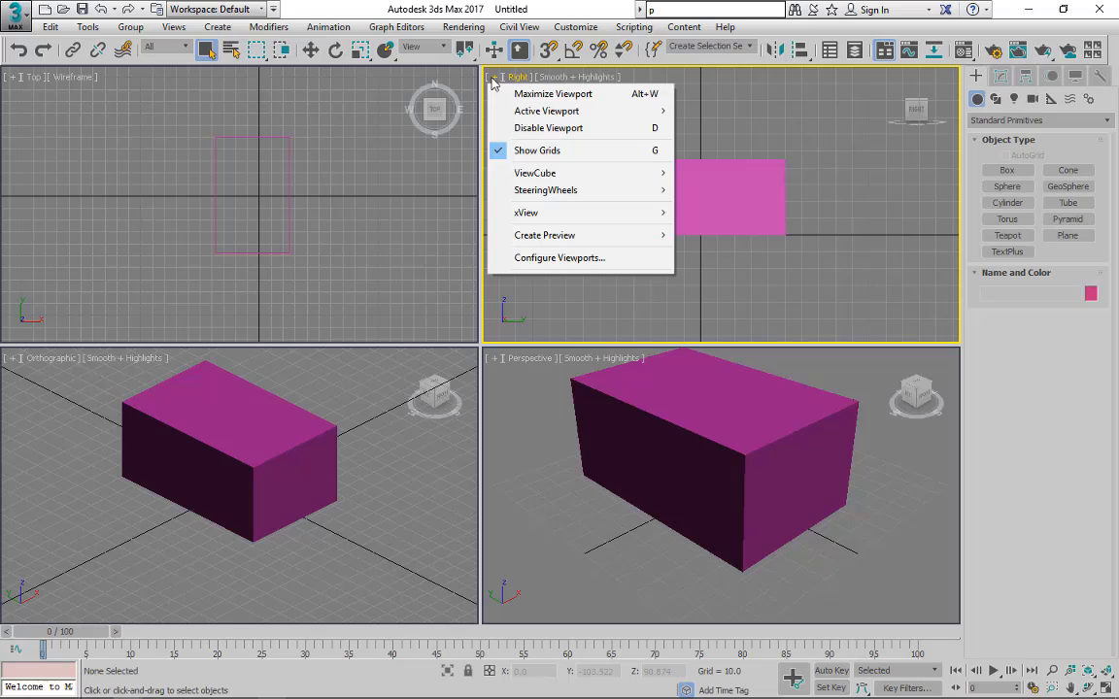
{"action": "mouse_move", "coordinate": [514, 191]}
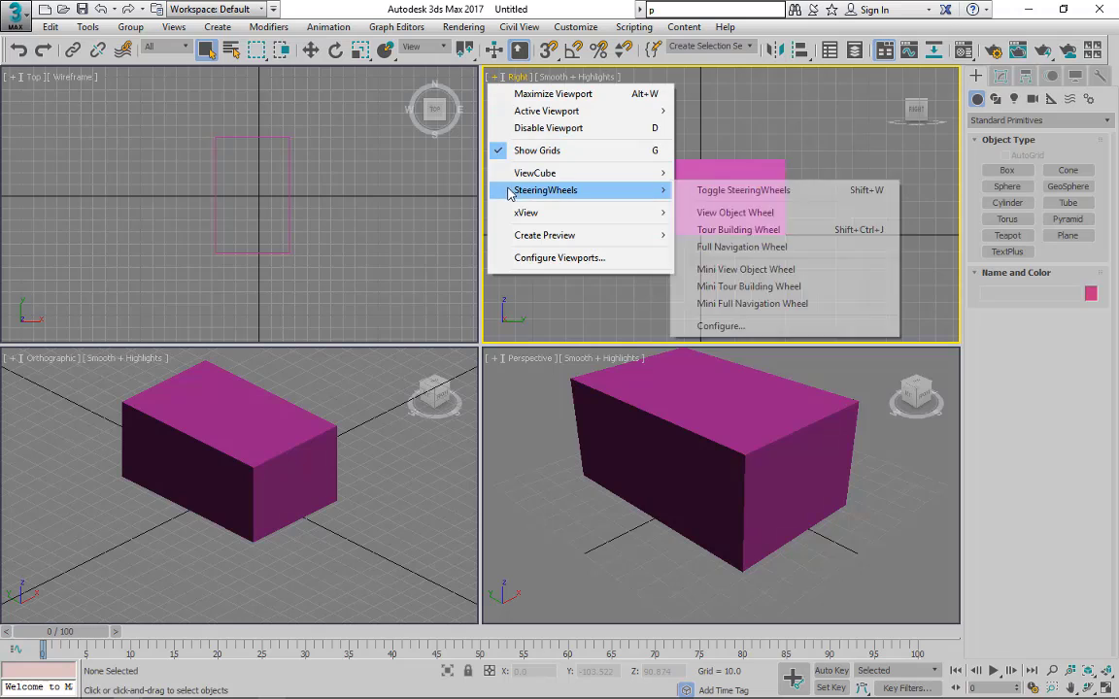
{"action": "left_click", "coordinate": [719, 191]}
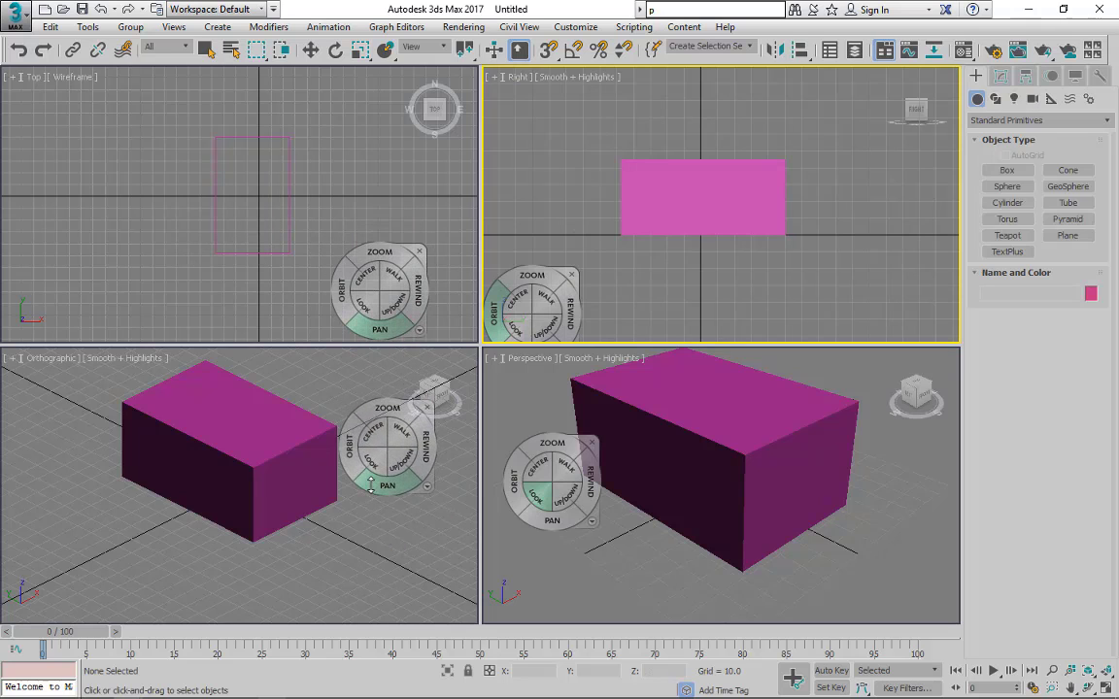
Pan, zoom and orbit the box in the Orthographic view using the SteeringWheel.
{"action": "mouse_move", "coordinate": [370, 486]}
{"action": "left_mouse_down"}
{"action": "mouse_move", "coordinate": [332, 450]}
{"action": "mouse_move", "coordinate": [367, 507]}
{"action": "left_mouse_up"}
{"action": "scroll", "coordinate": [351, 428], "scroll_direction": "down", "scroll_amount": 3}
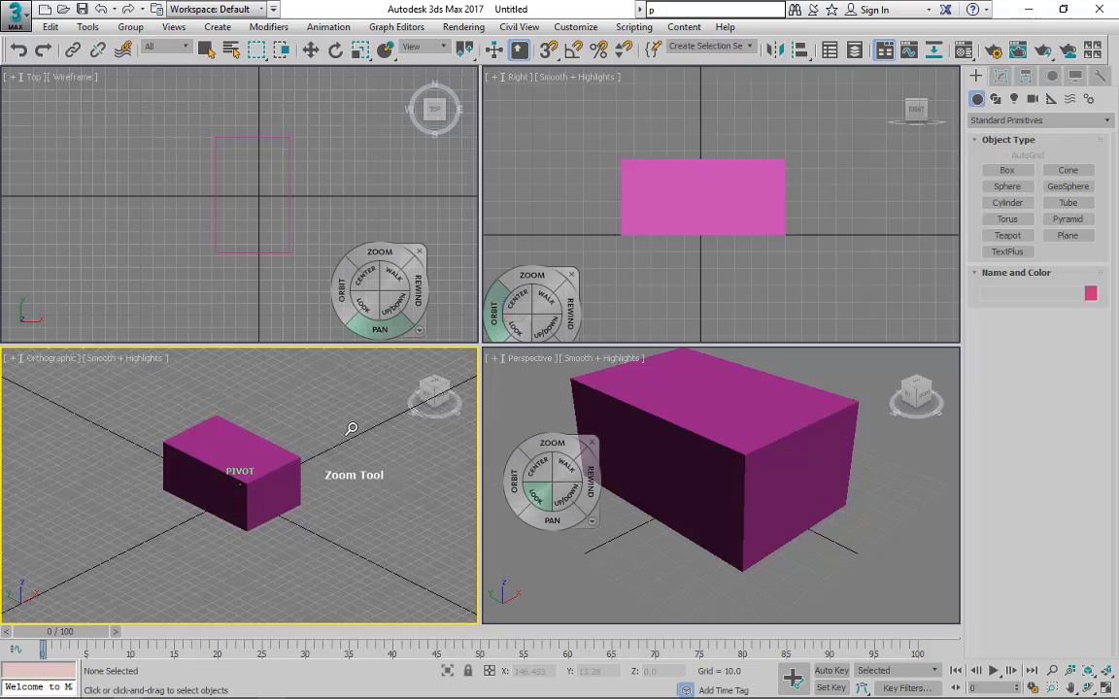
{"action": "scroll", "coordinate": [372, 423], "scroll_direction": "up", "scroll_amount": 4}
{"action": "scroll", "coordinate": [369, 455], "scroll_direction": "down", "scroll_amount": 4}
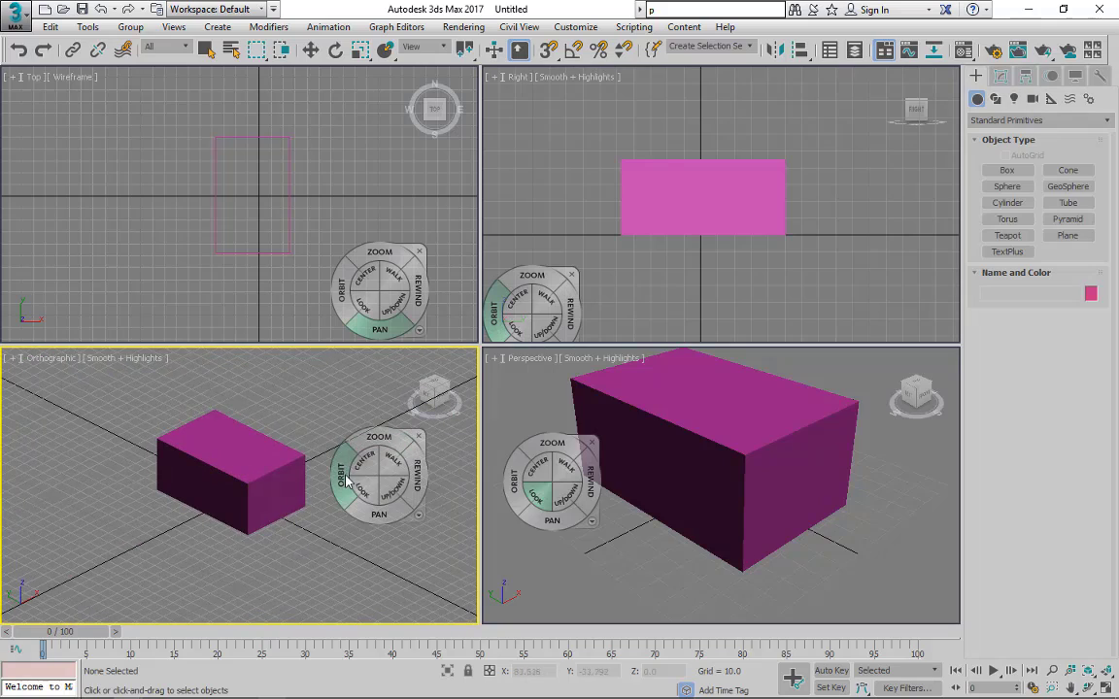
{"action": "left_click_drag", "start_coordinate": [345, 478], "coordinate": [375, 478]}
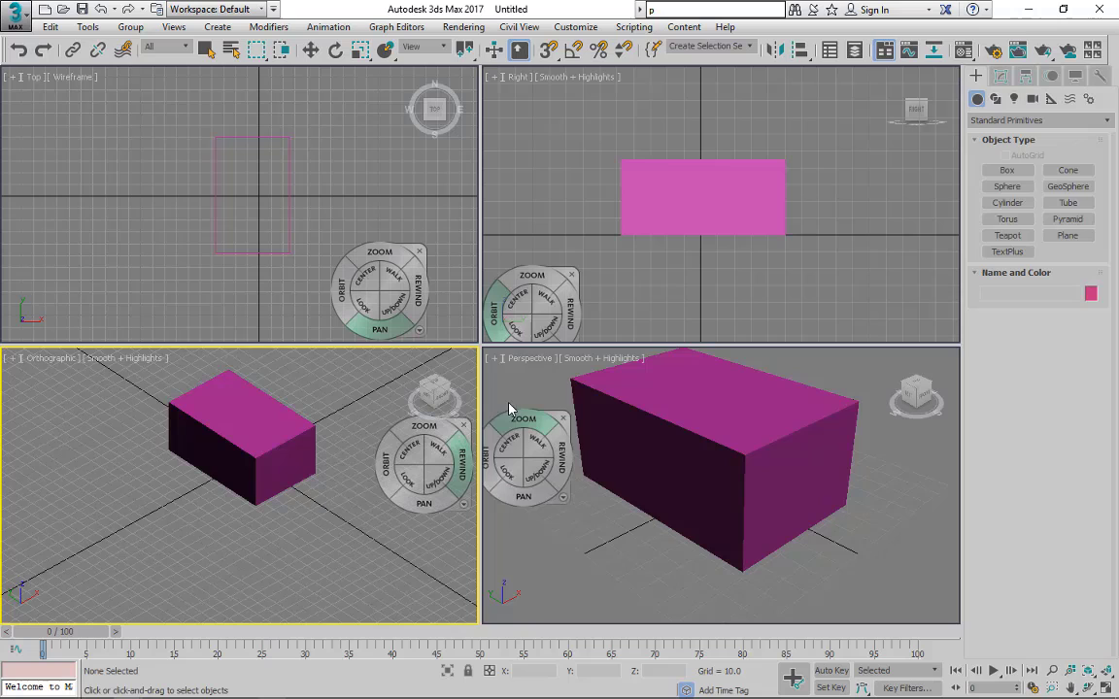
{"action": "left_click", "coordinate": [495, 82]}
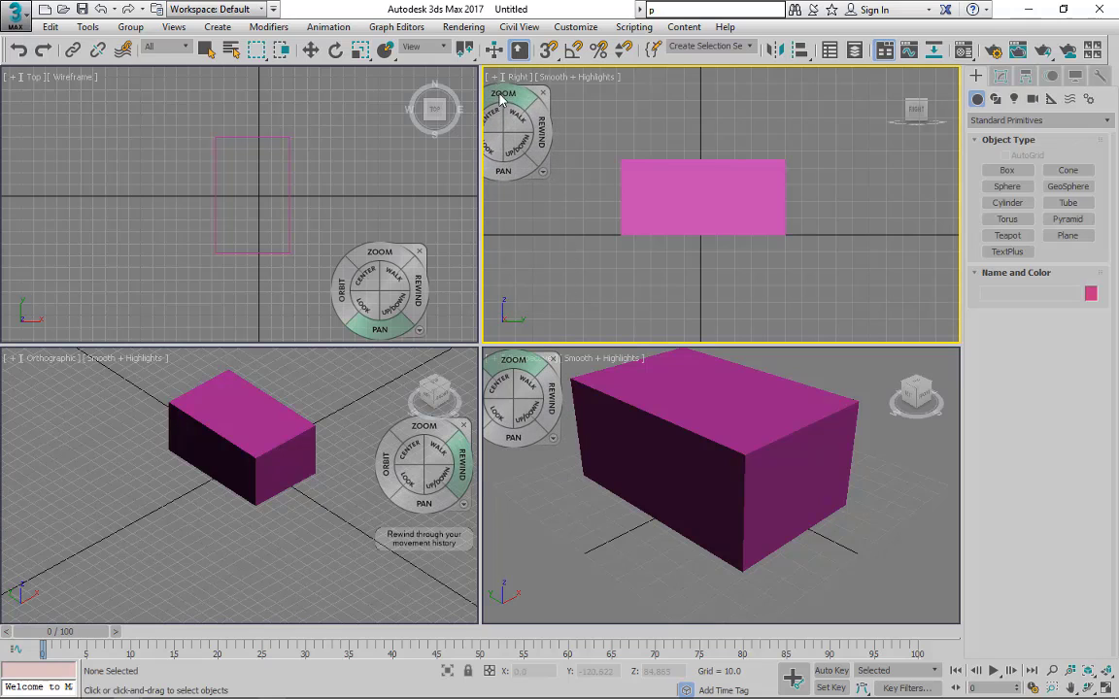
{"action": "left_click", "coordinate": [492, 77]}
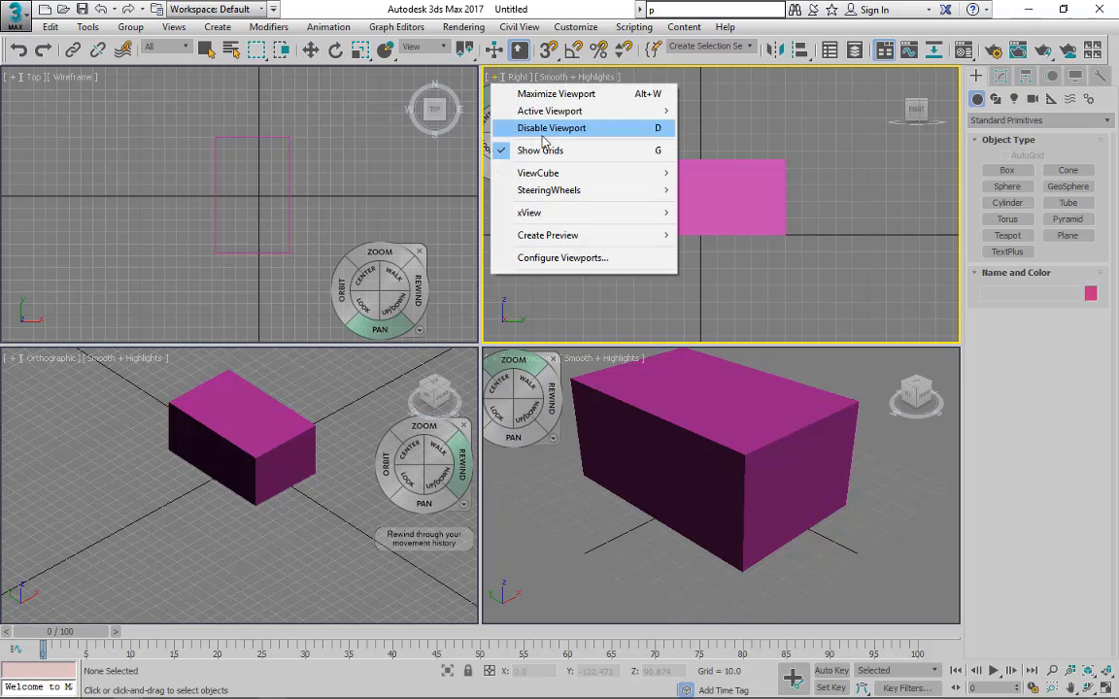
Choose Toggle SteeringWheels to switch the wheels off and restore the ViewCubes.
{"action": "left_click", "coordinate": [627, 188]}
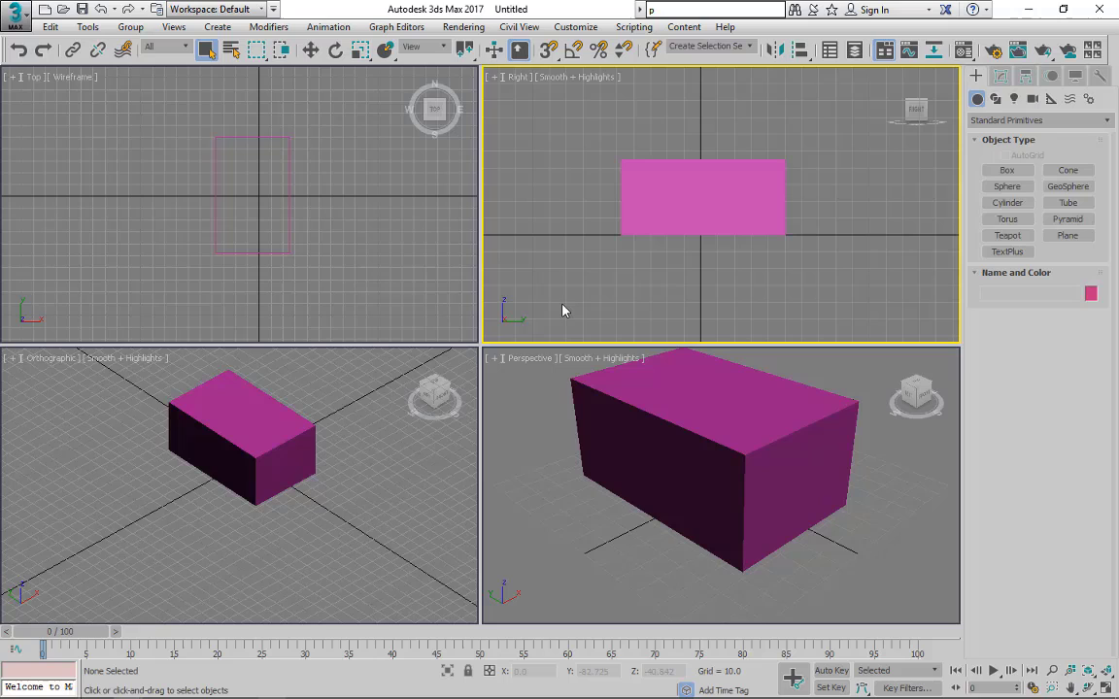
Set Scene Undo Levels to 500 in Customize > Preferences and confirm with OK.
{"action": "left_click", "coordinate": [579, 28]}
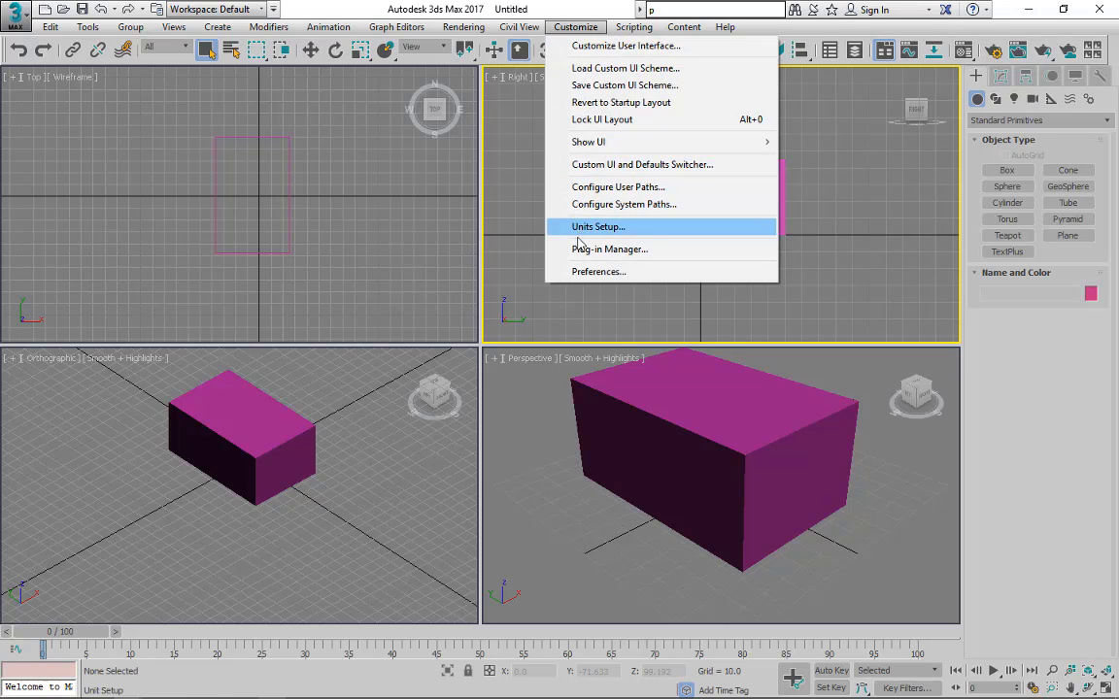
{"action": "left_click", "coordinate": [598, 272]}
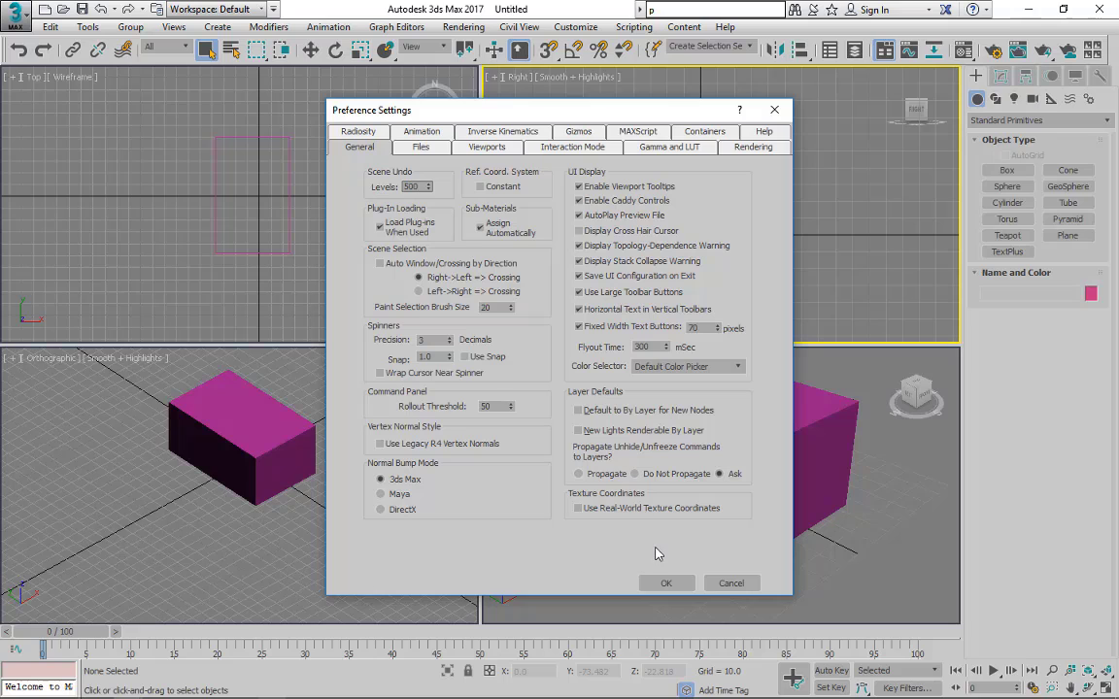
{"action": "left_click", "coordinate": [666, 584]}
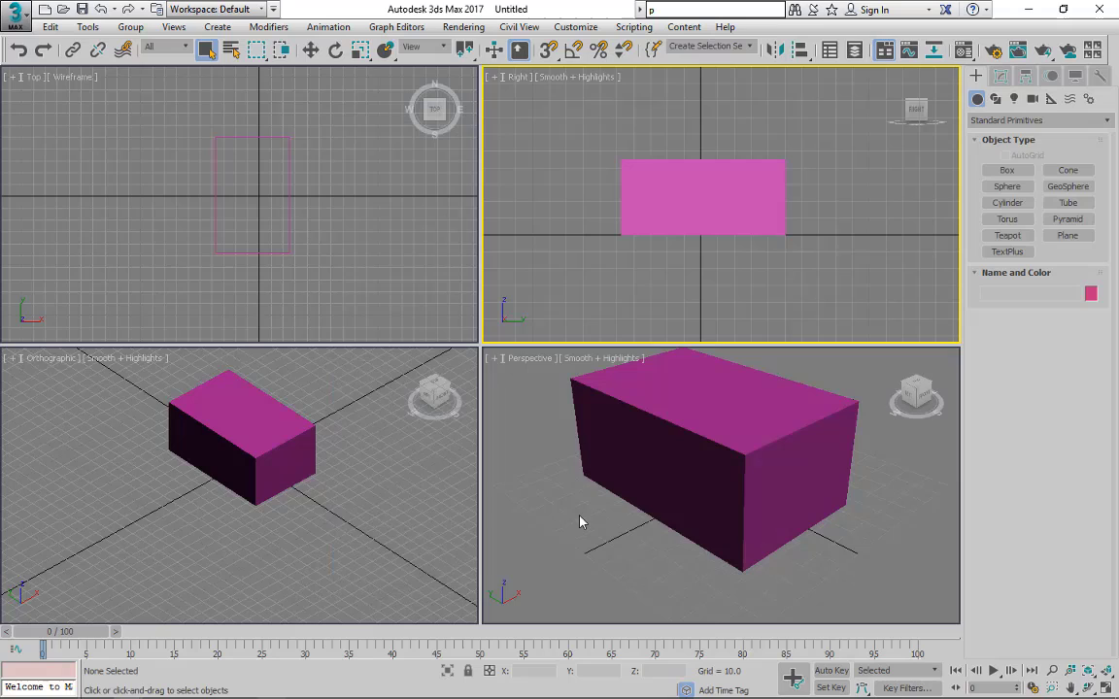
Middle-drag pan the Perspective view a little so the box moves left and down.
{"action": "middle_click_drag", "start_coordinate": [580, 523], "coordinate": [567, 527]}
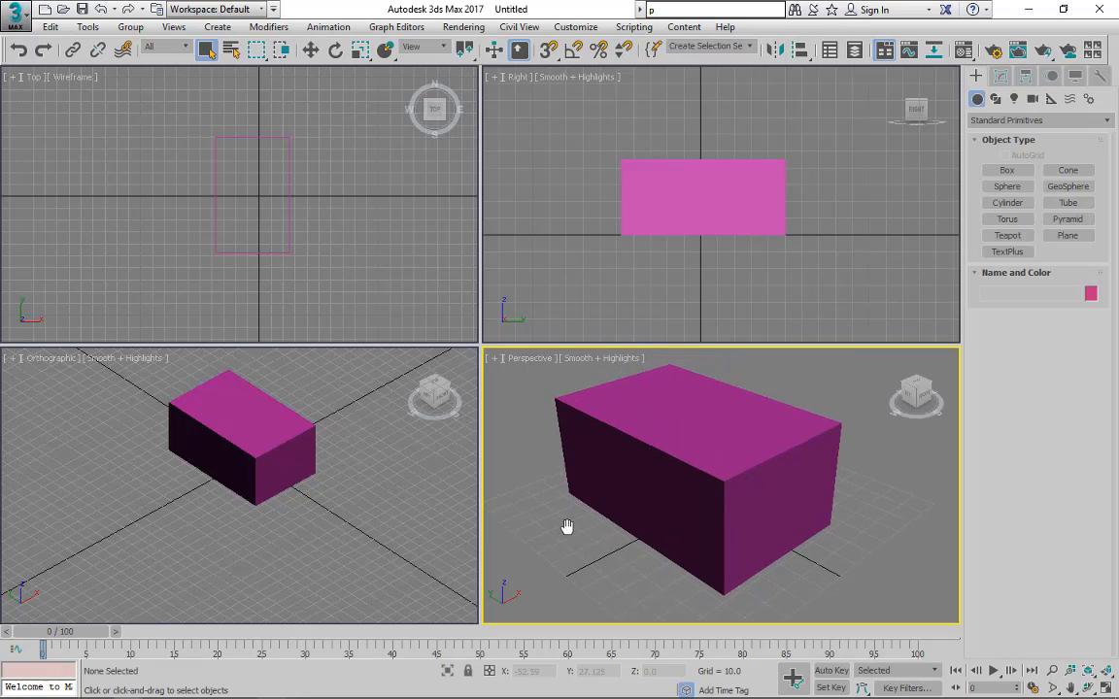